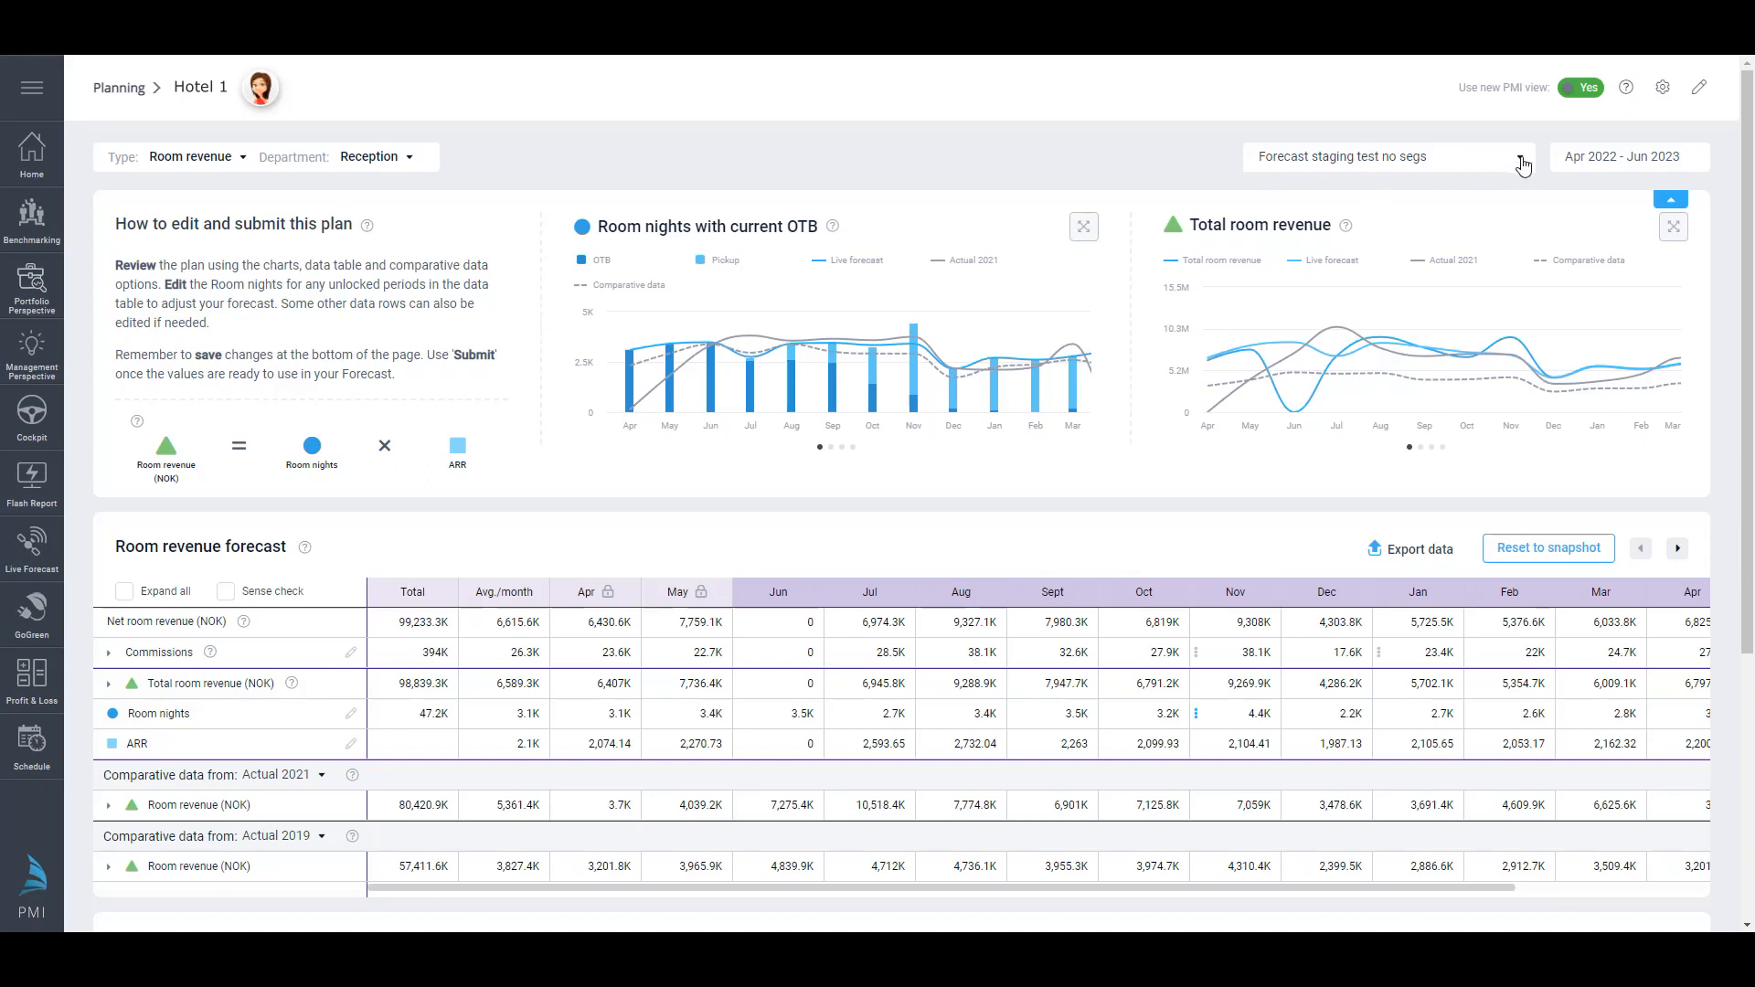
Step: Check which forecasts are available to select, keeping the current one
click(1521, 161)
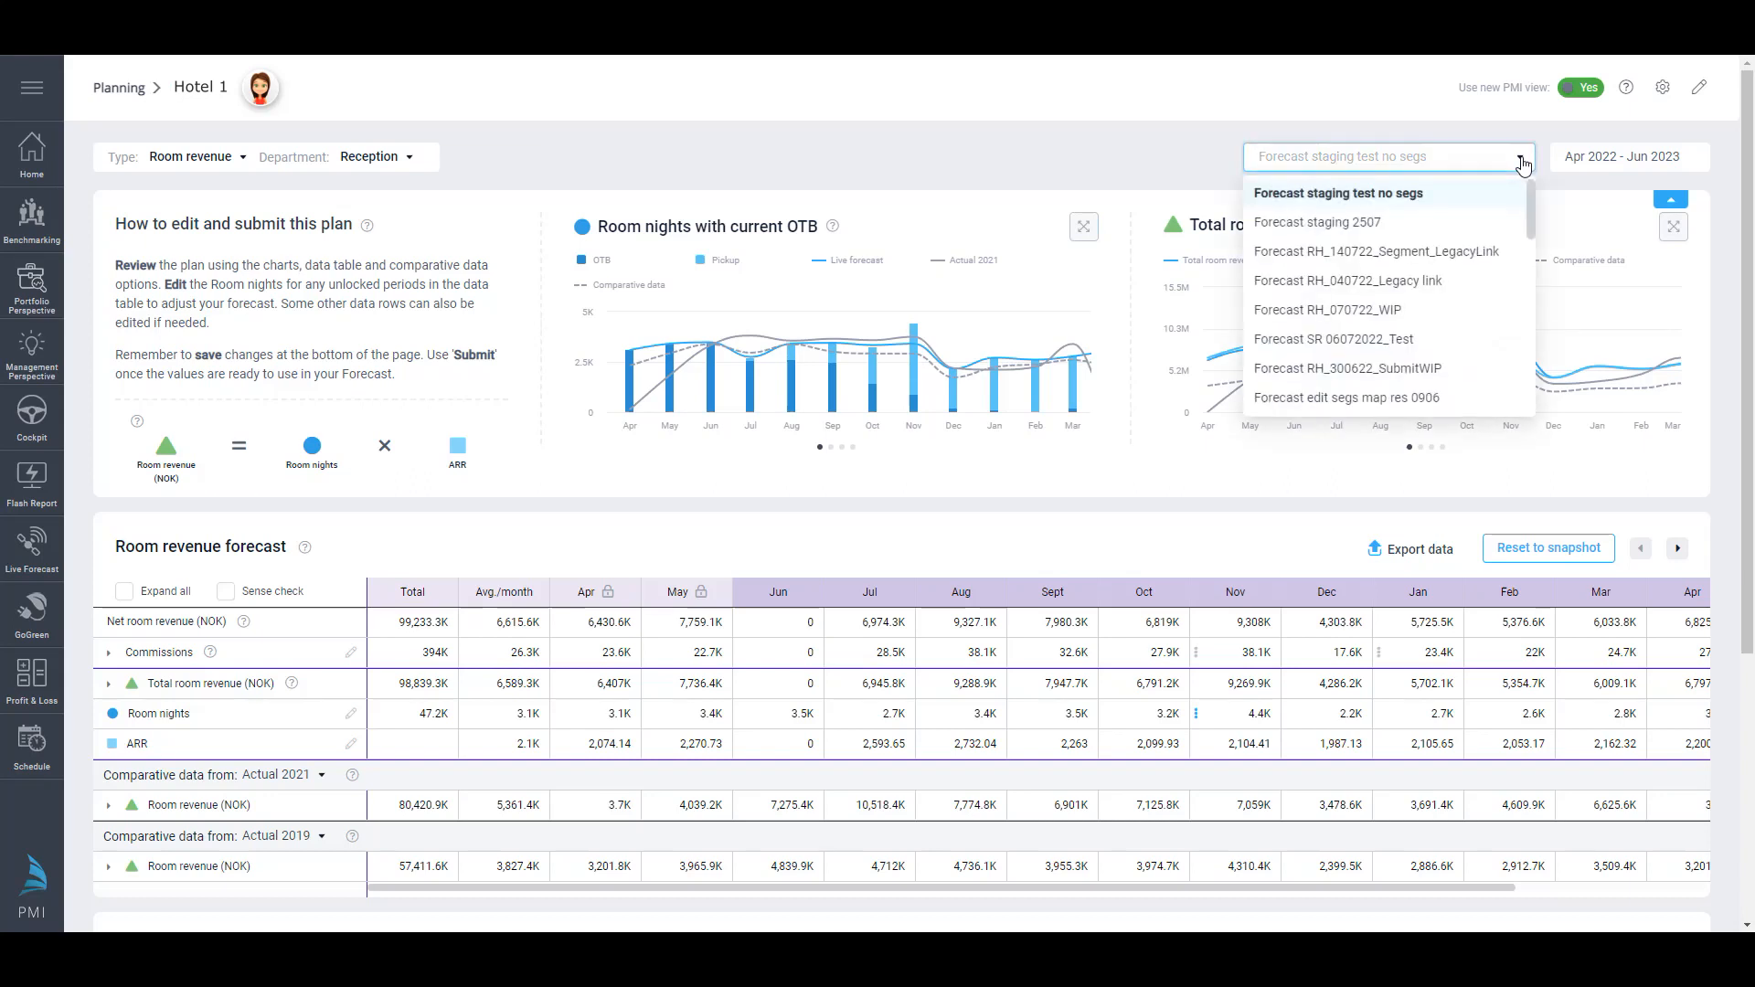
click(1522, 161)
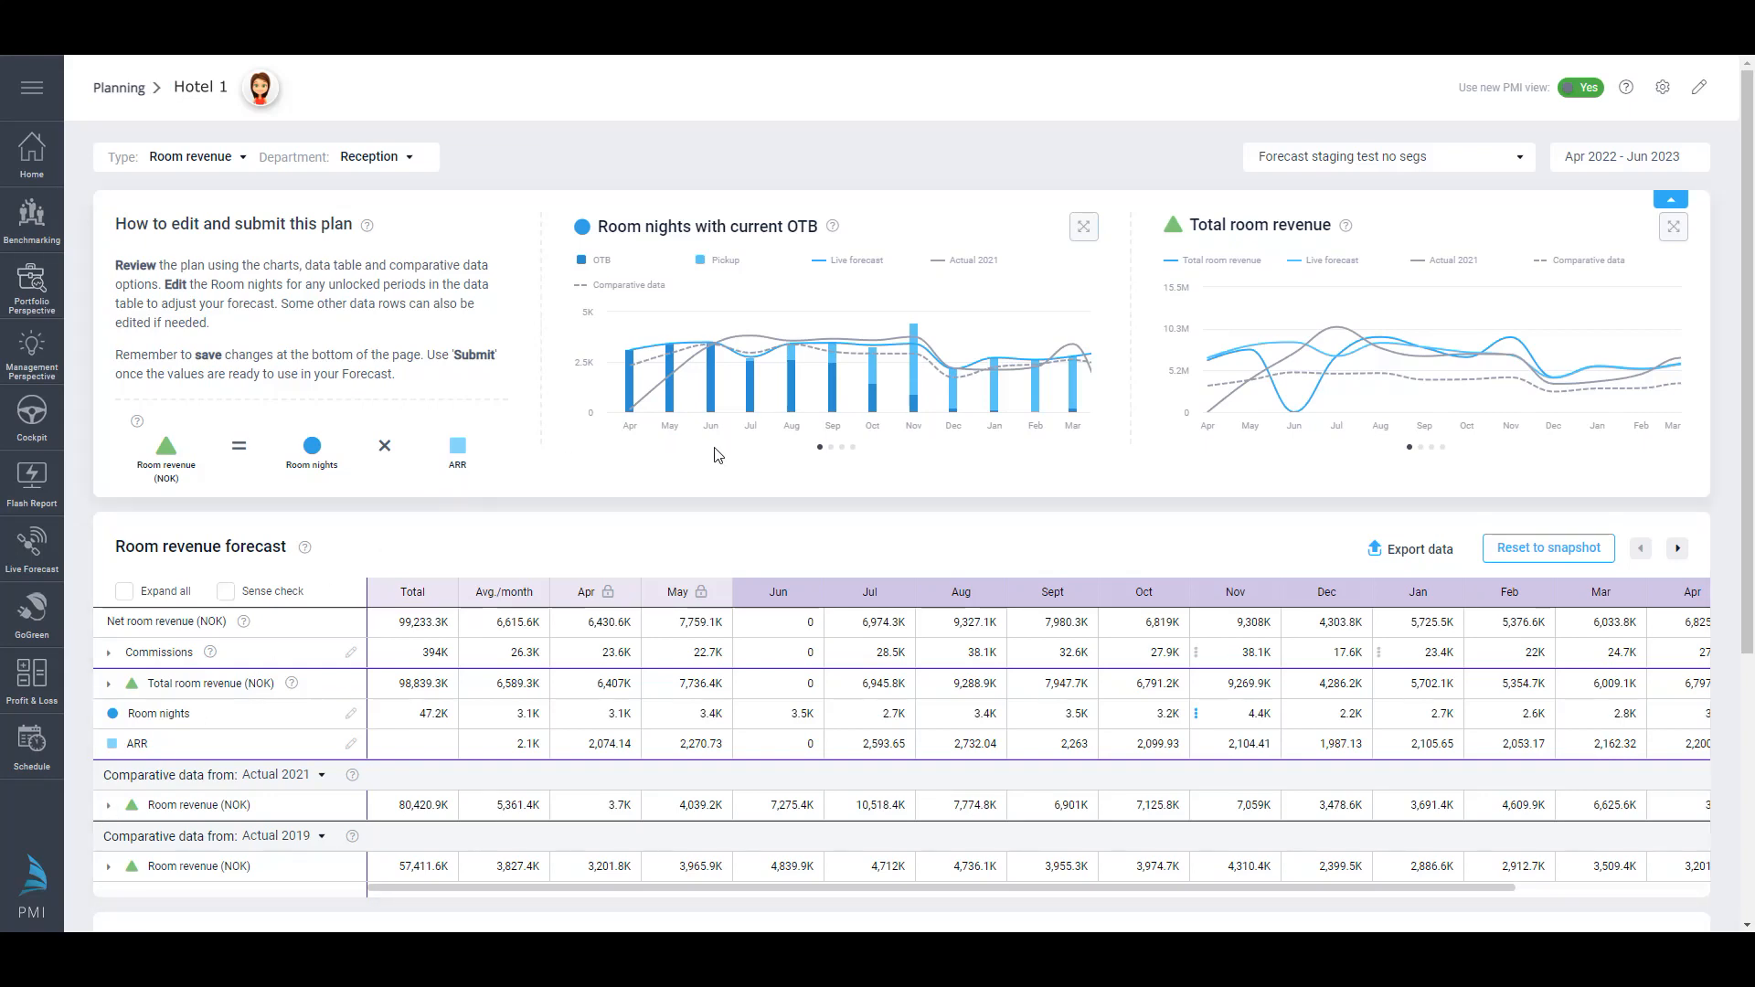
Step: Cycle the Room nights chart through ARR and the remaining views to Commission as a % of Room Revenue, and return to Room nights with current OTB
click(831, 448)
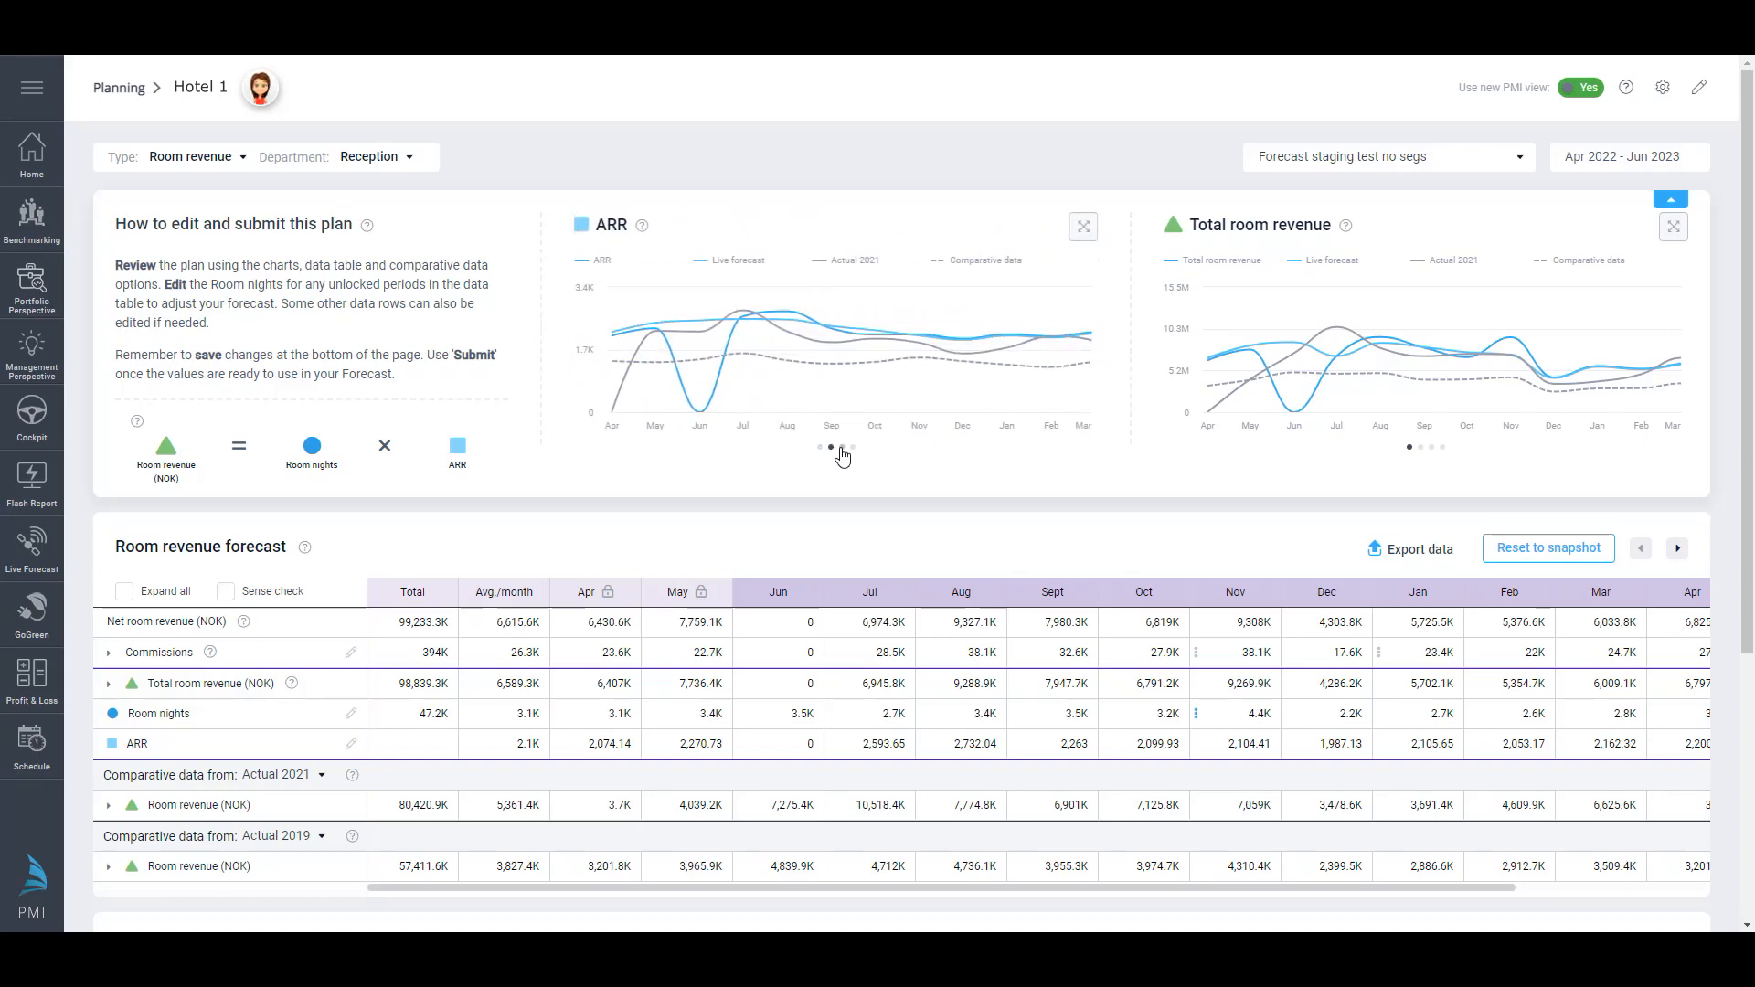
click(842, 449)
click(853, 449)
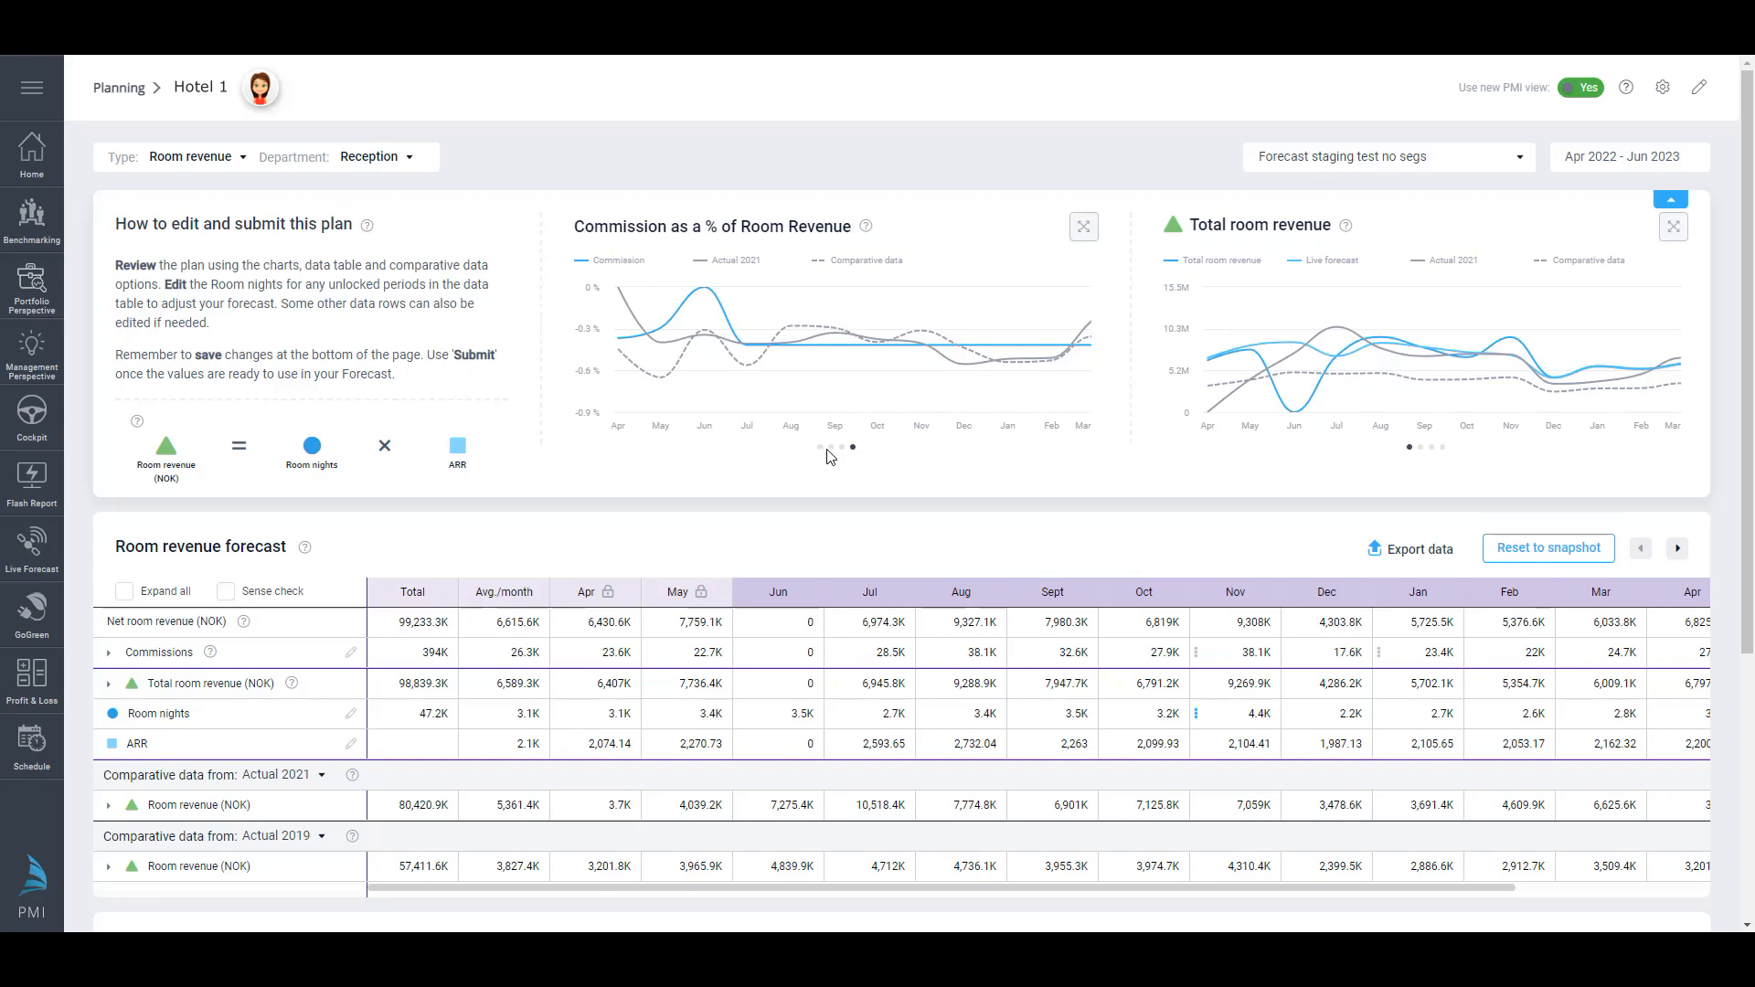
click(821, 448)
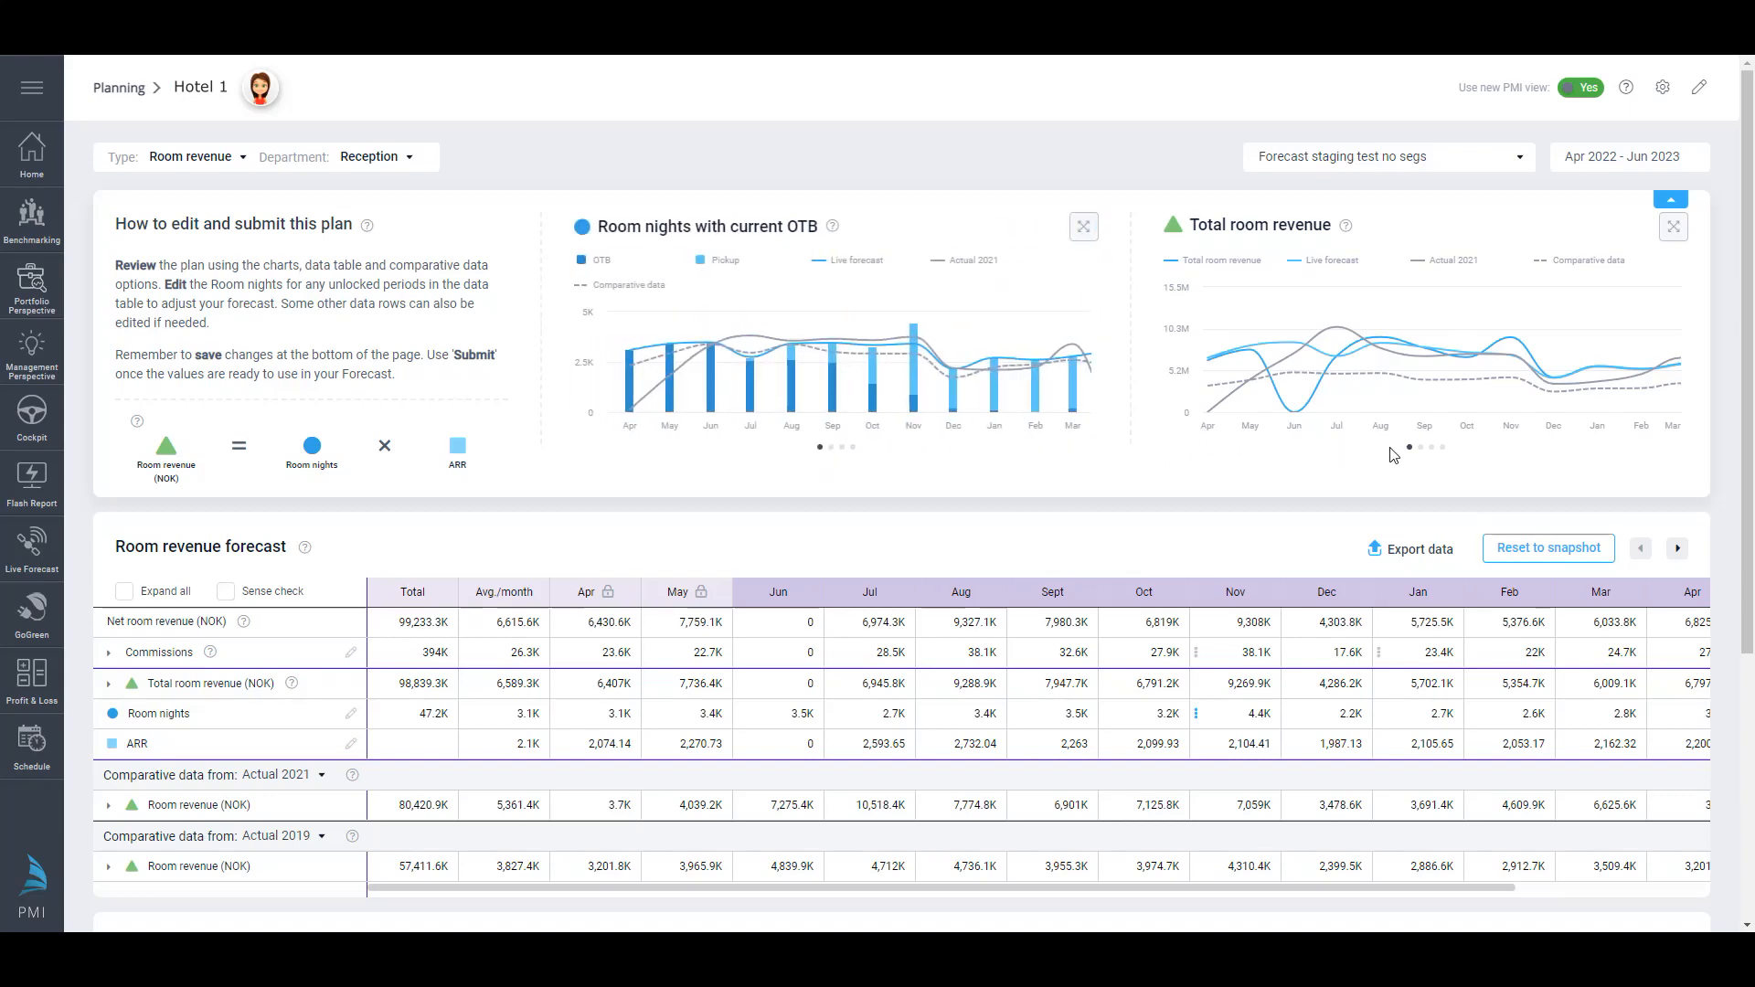
mouse_move(1429, 393)
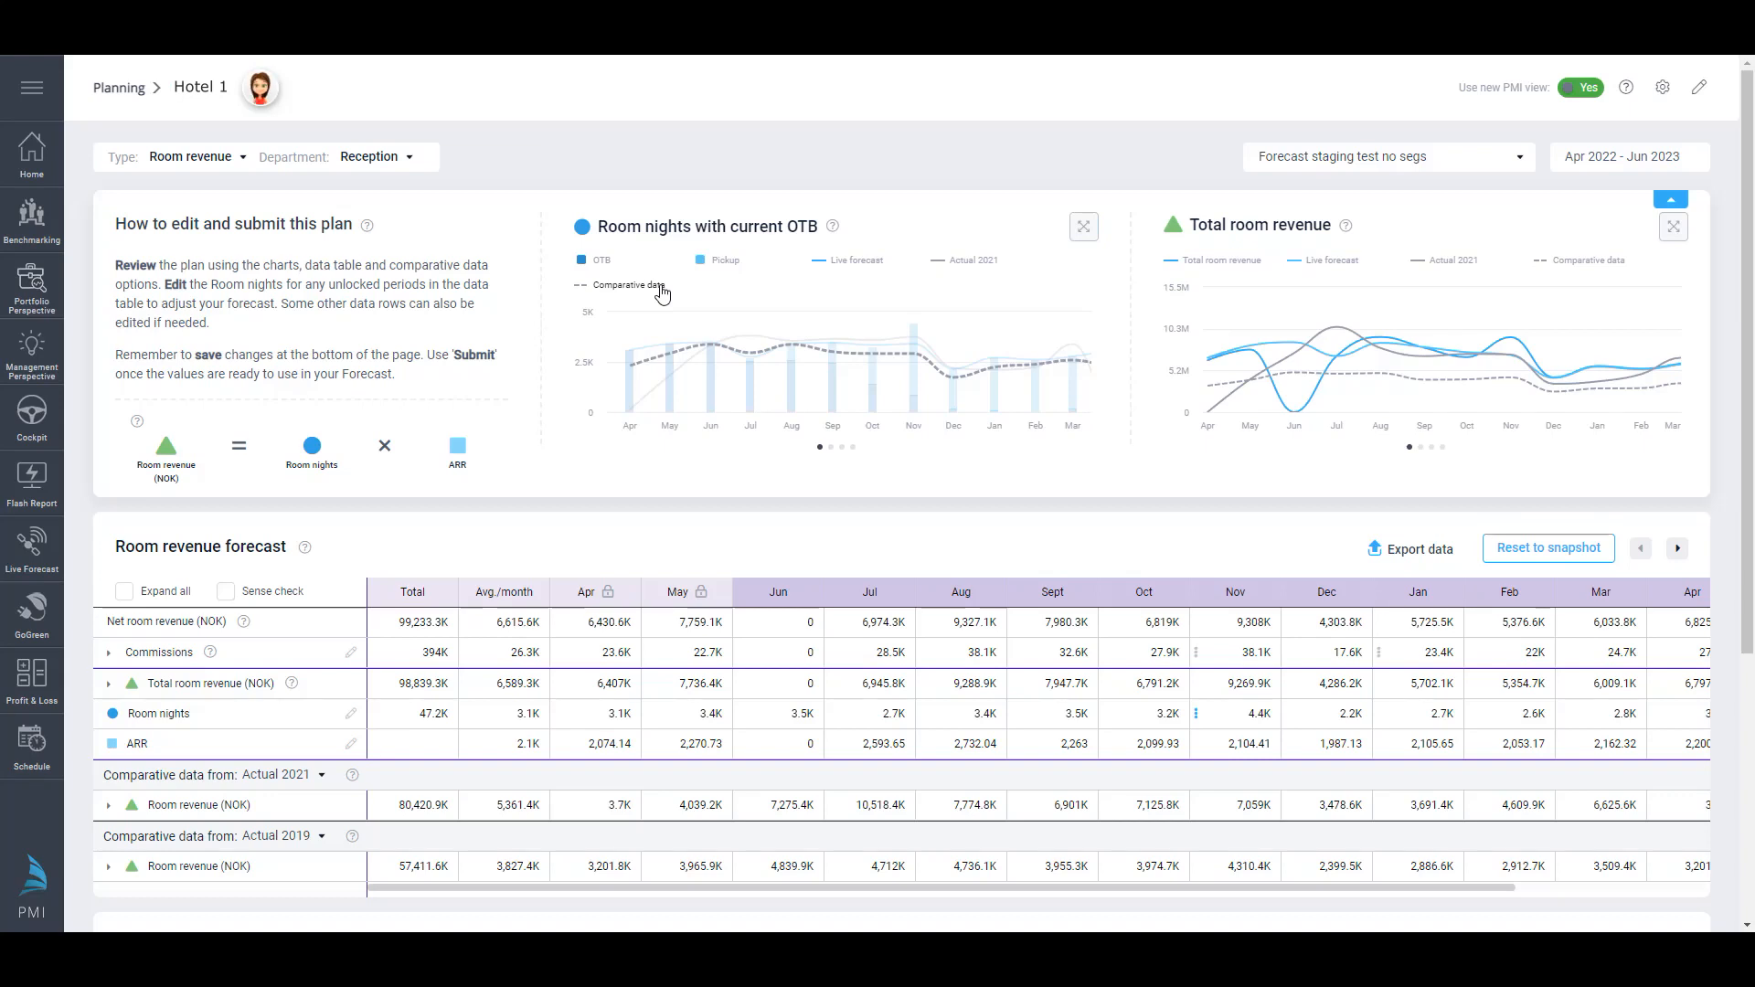
Step: Expand the first comparative room revenue row and set its comparative data to Actual 2020
click(109, 806)
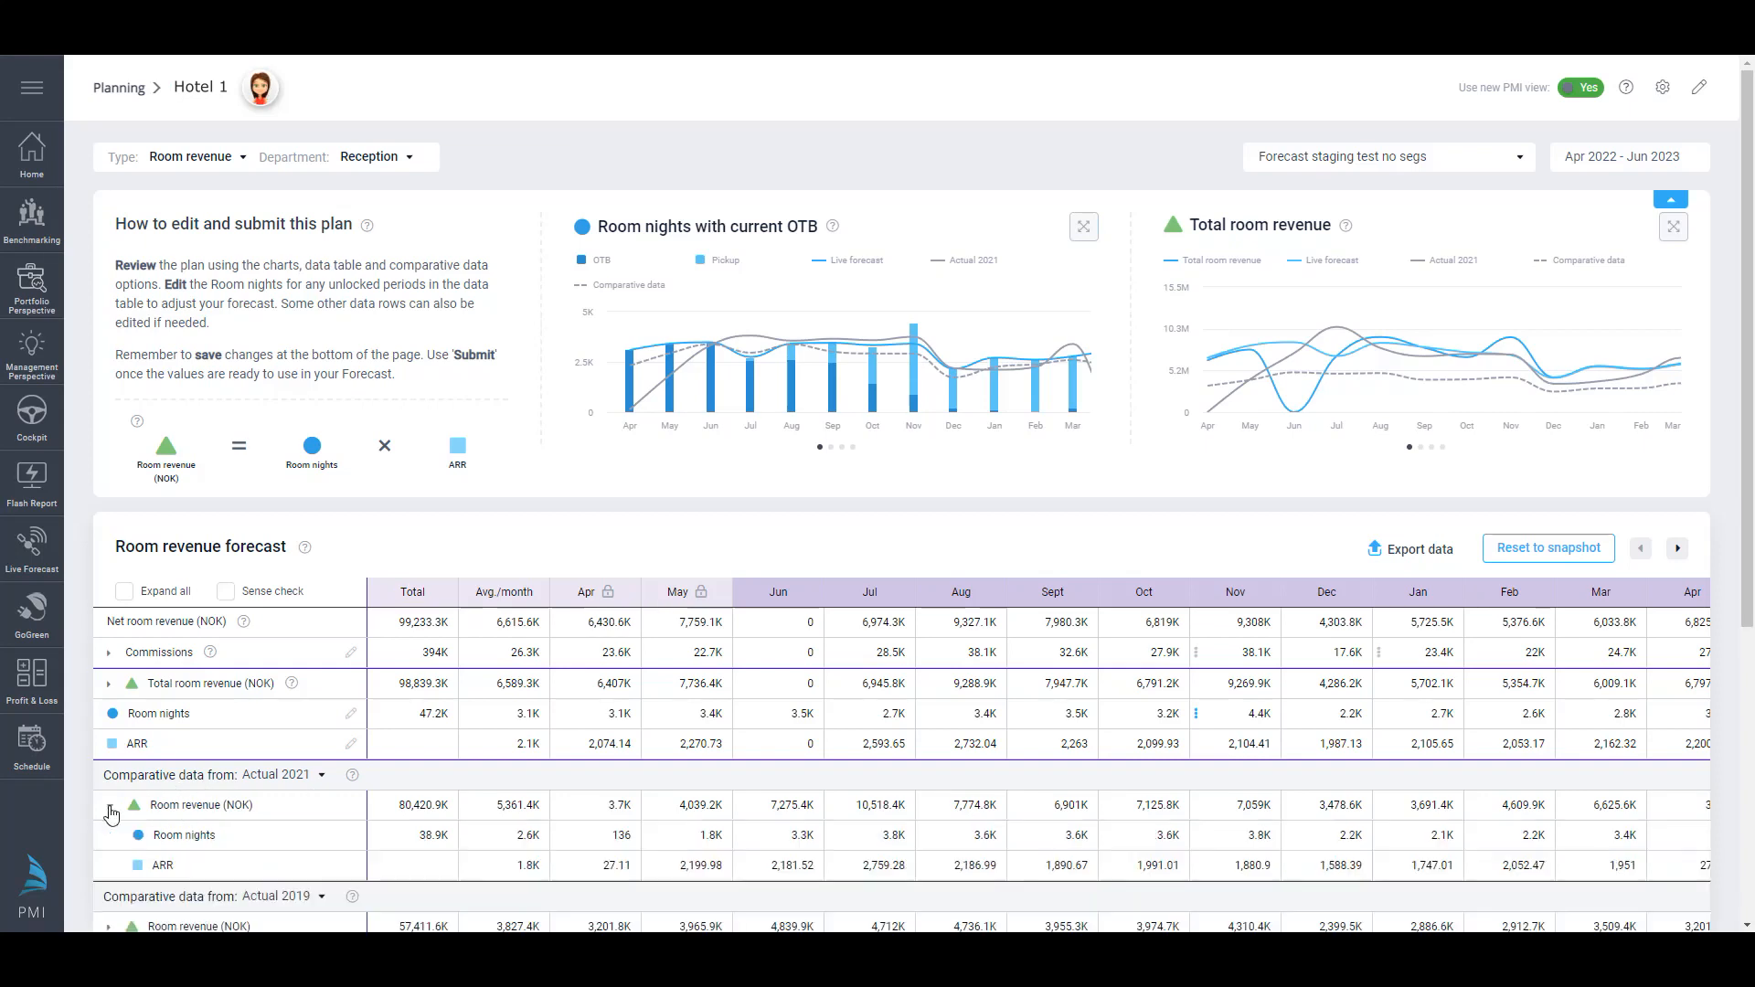
click(323, 777)
click(316, 628)
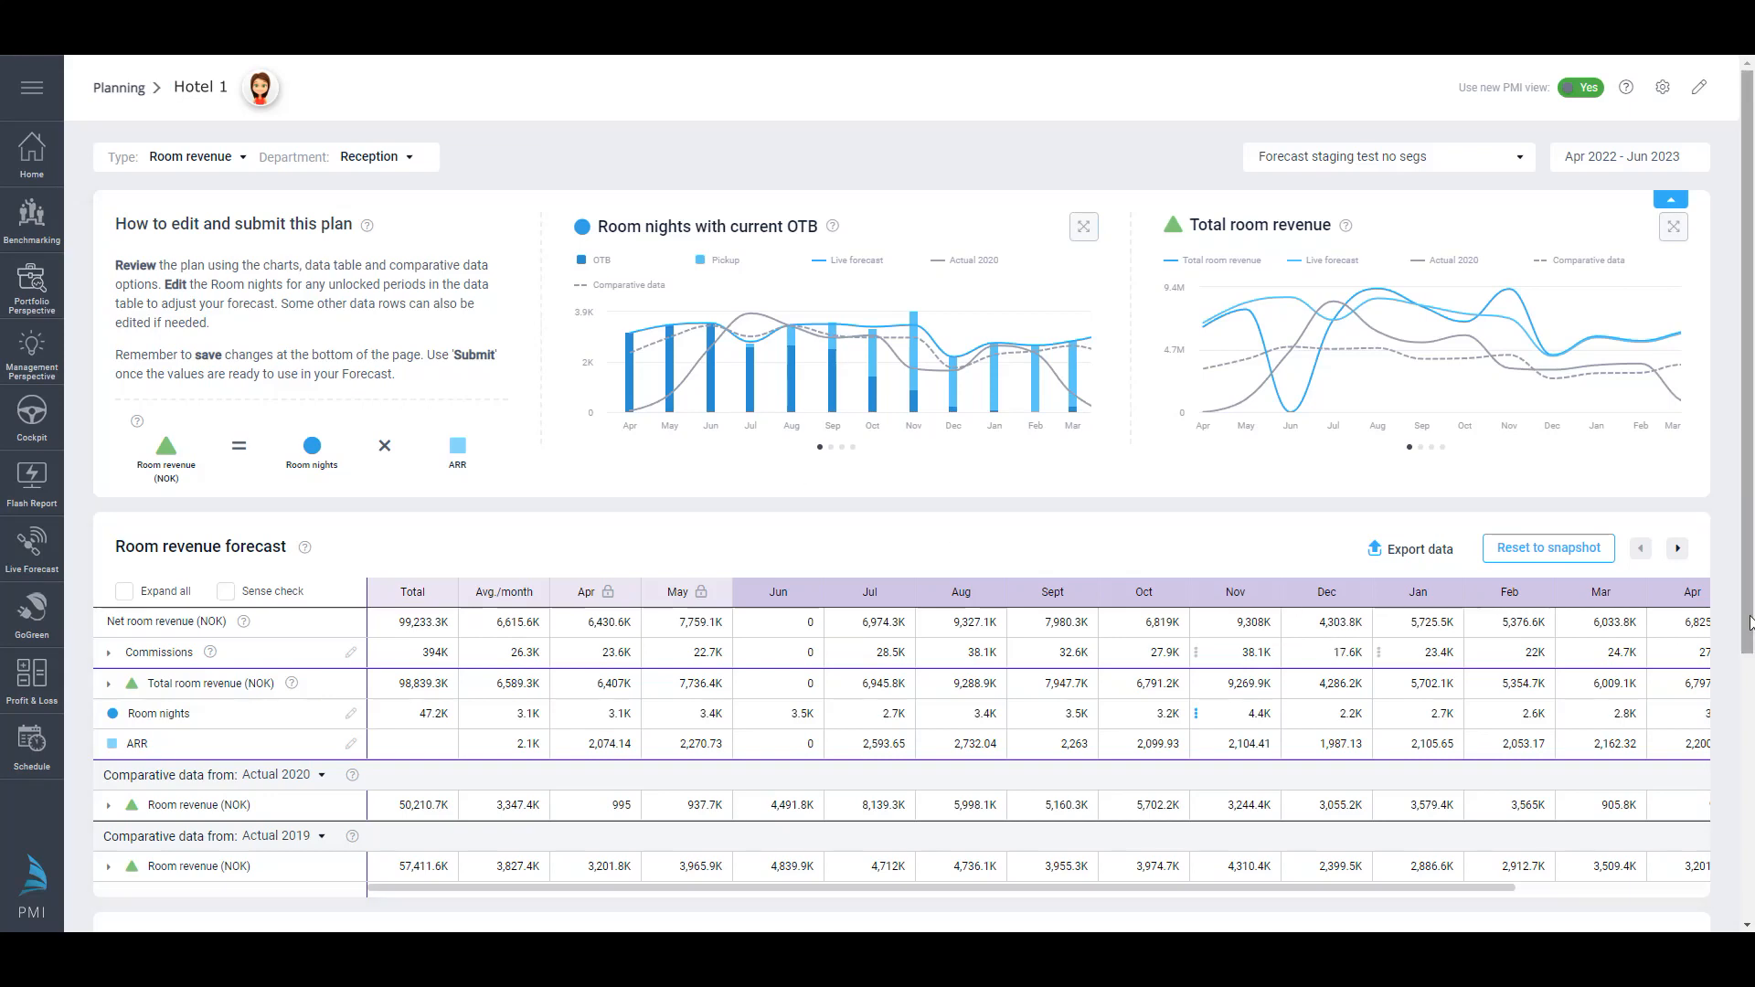
Step: Expand all rows of the room revenue forecast table to view the account details, and collapse them again
drag(1748, 612, 1751, 762)
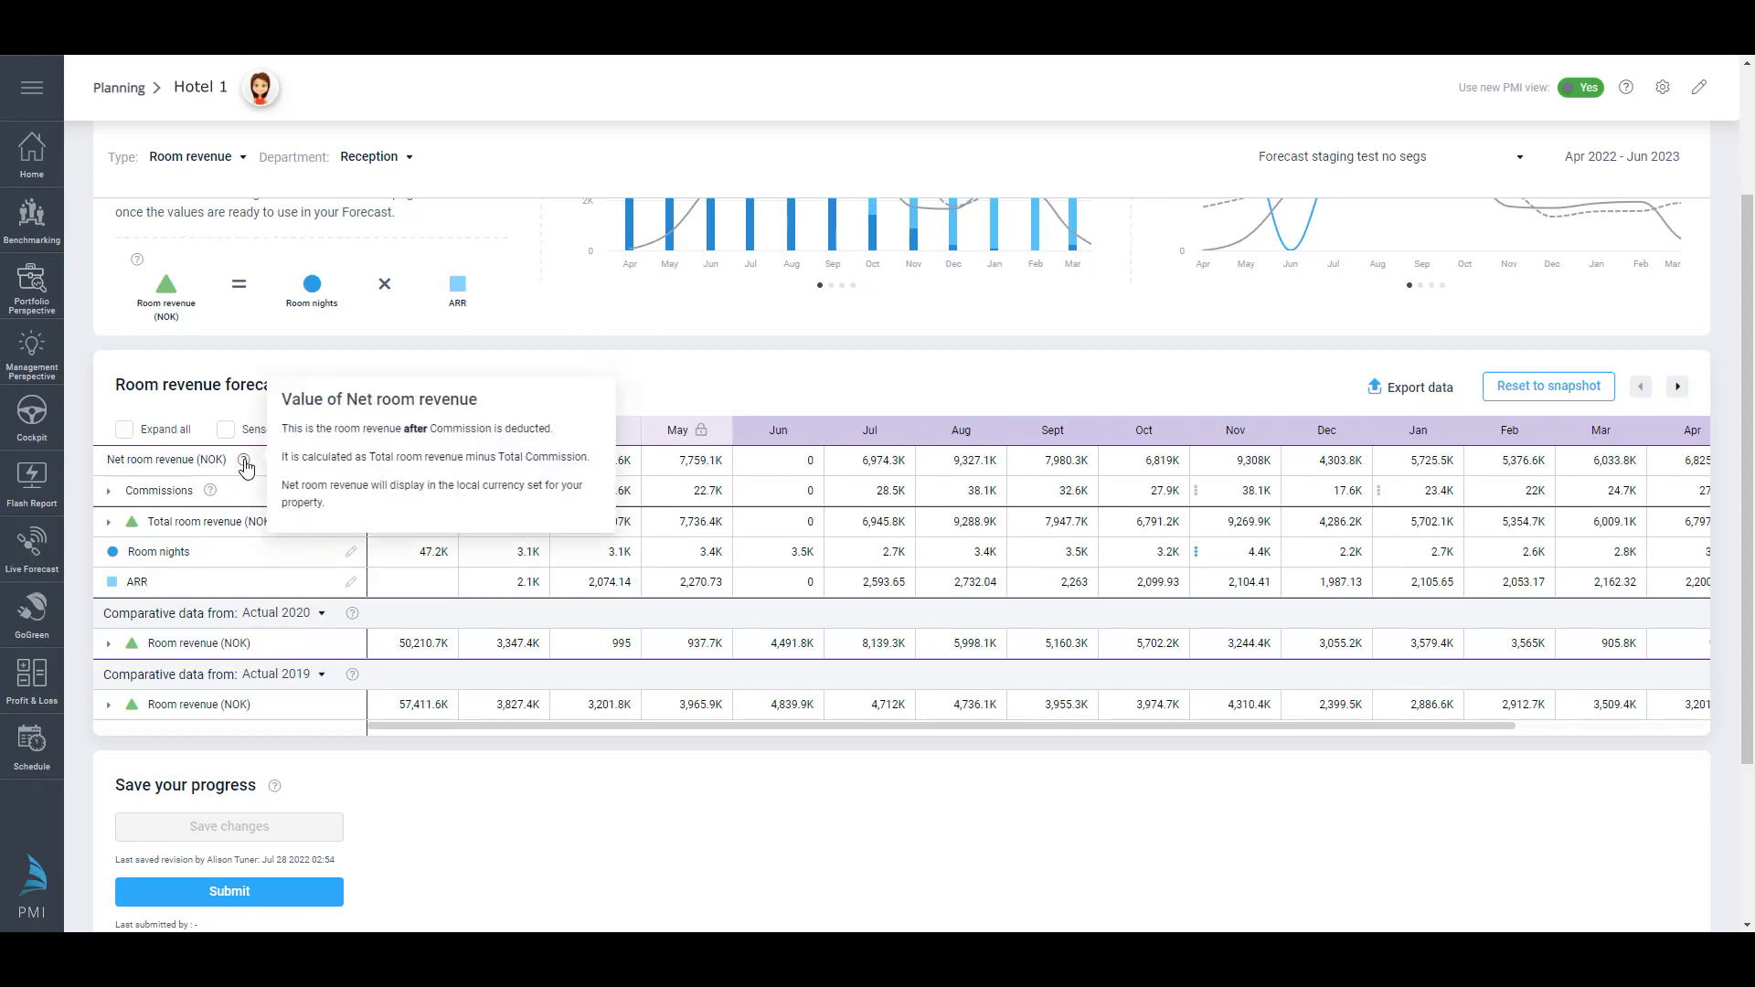
click(127, 429)
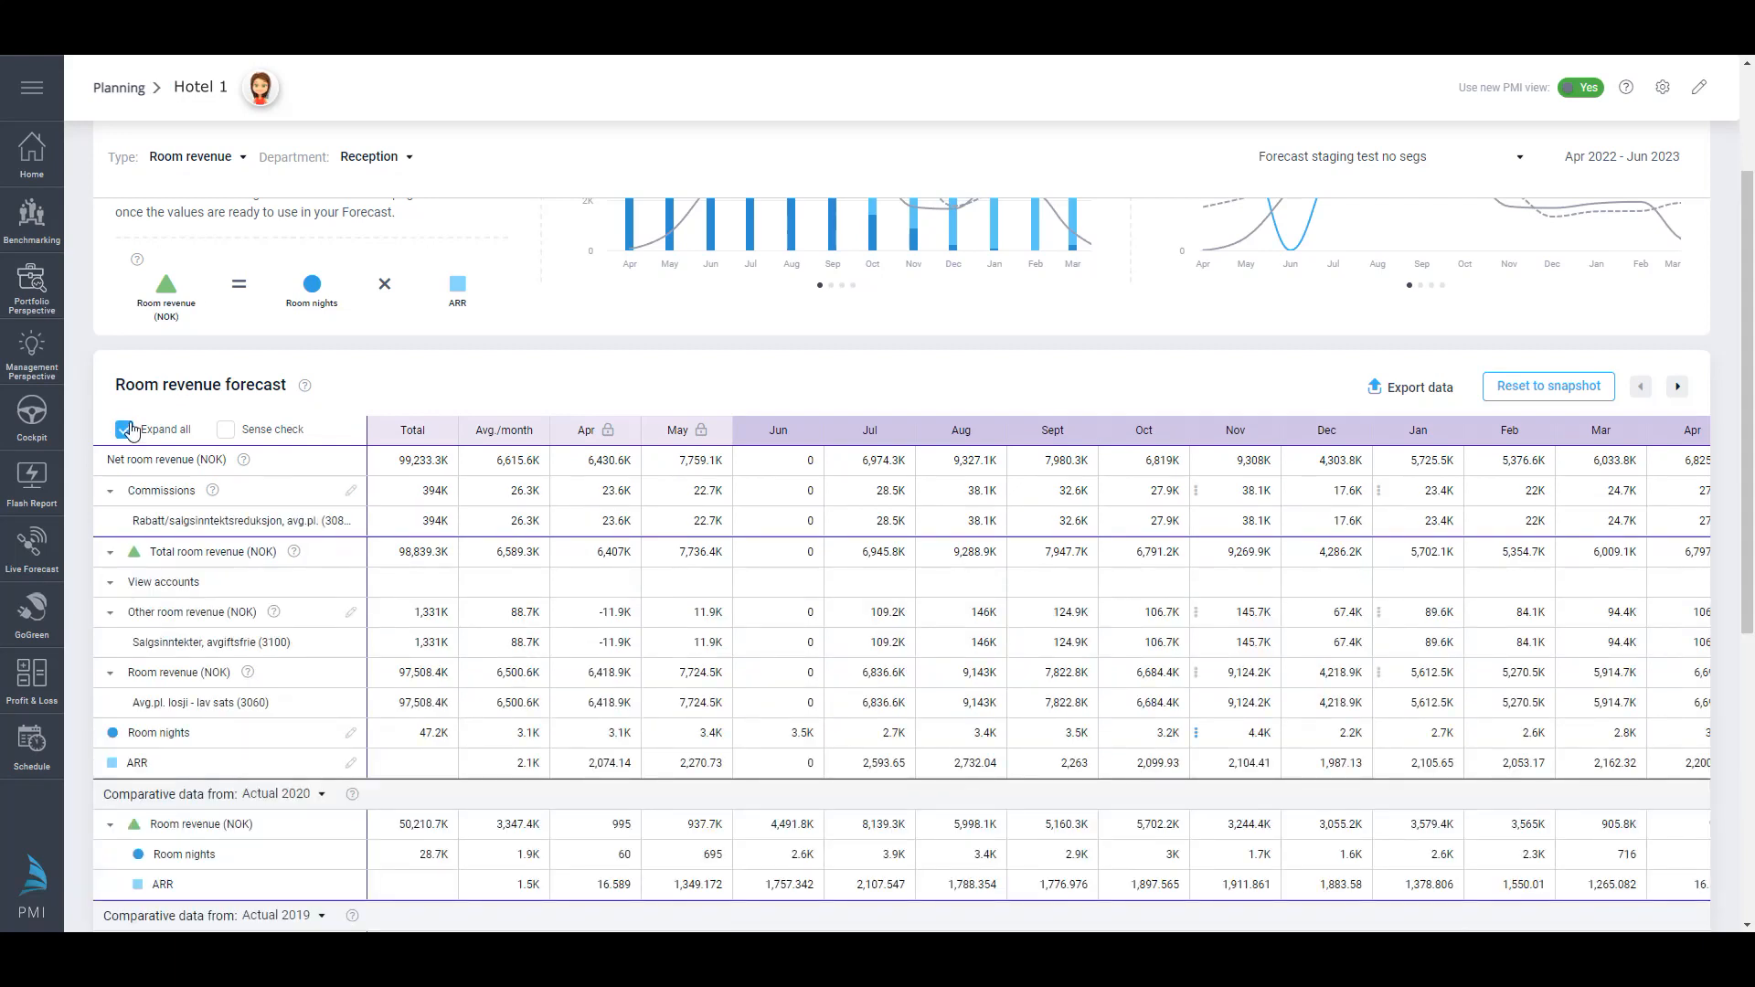
click(129, 427)
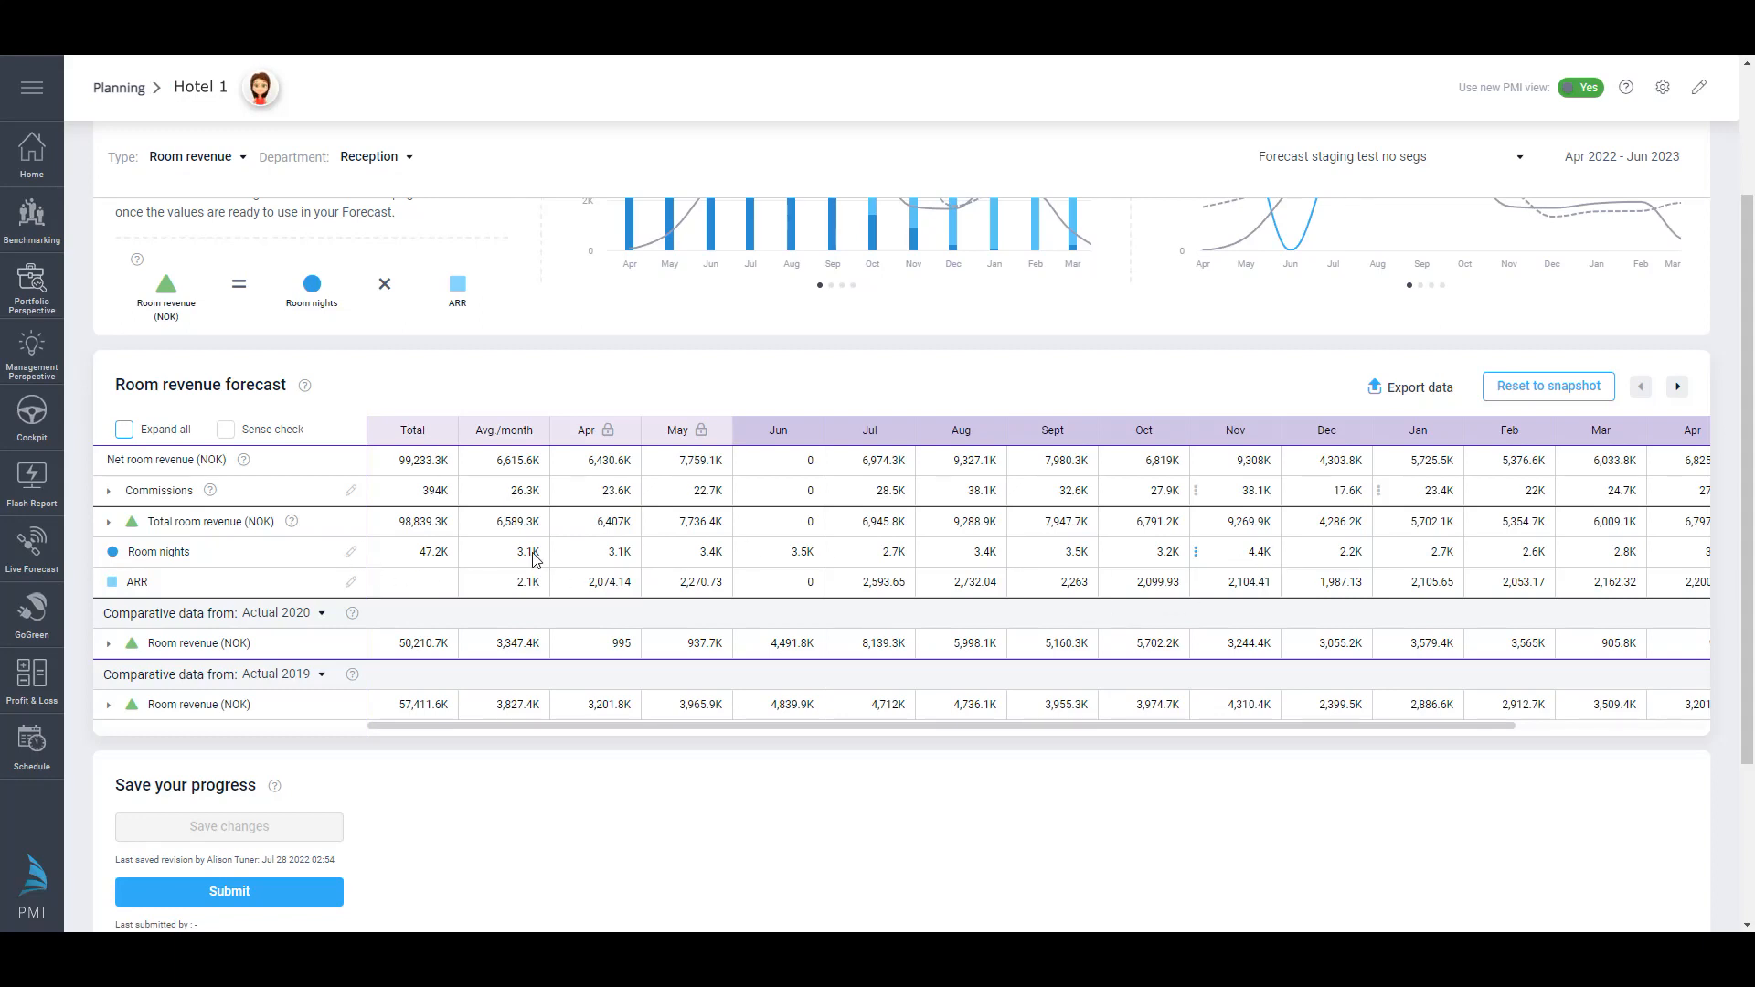
Step: Set December's room nights in the room revenue forecast to about 3.2K
click(1310, 557)
click(1311, 674)
Step: Save the note "explain" on December's room nights value and reopen it to review the value's change history
click(1287, 551)
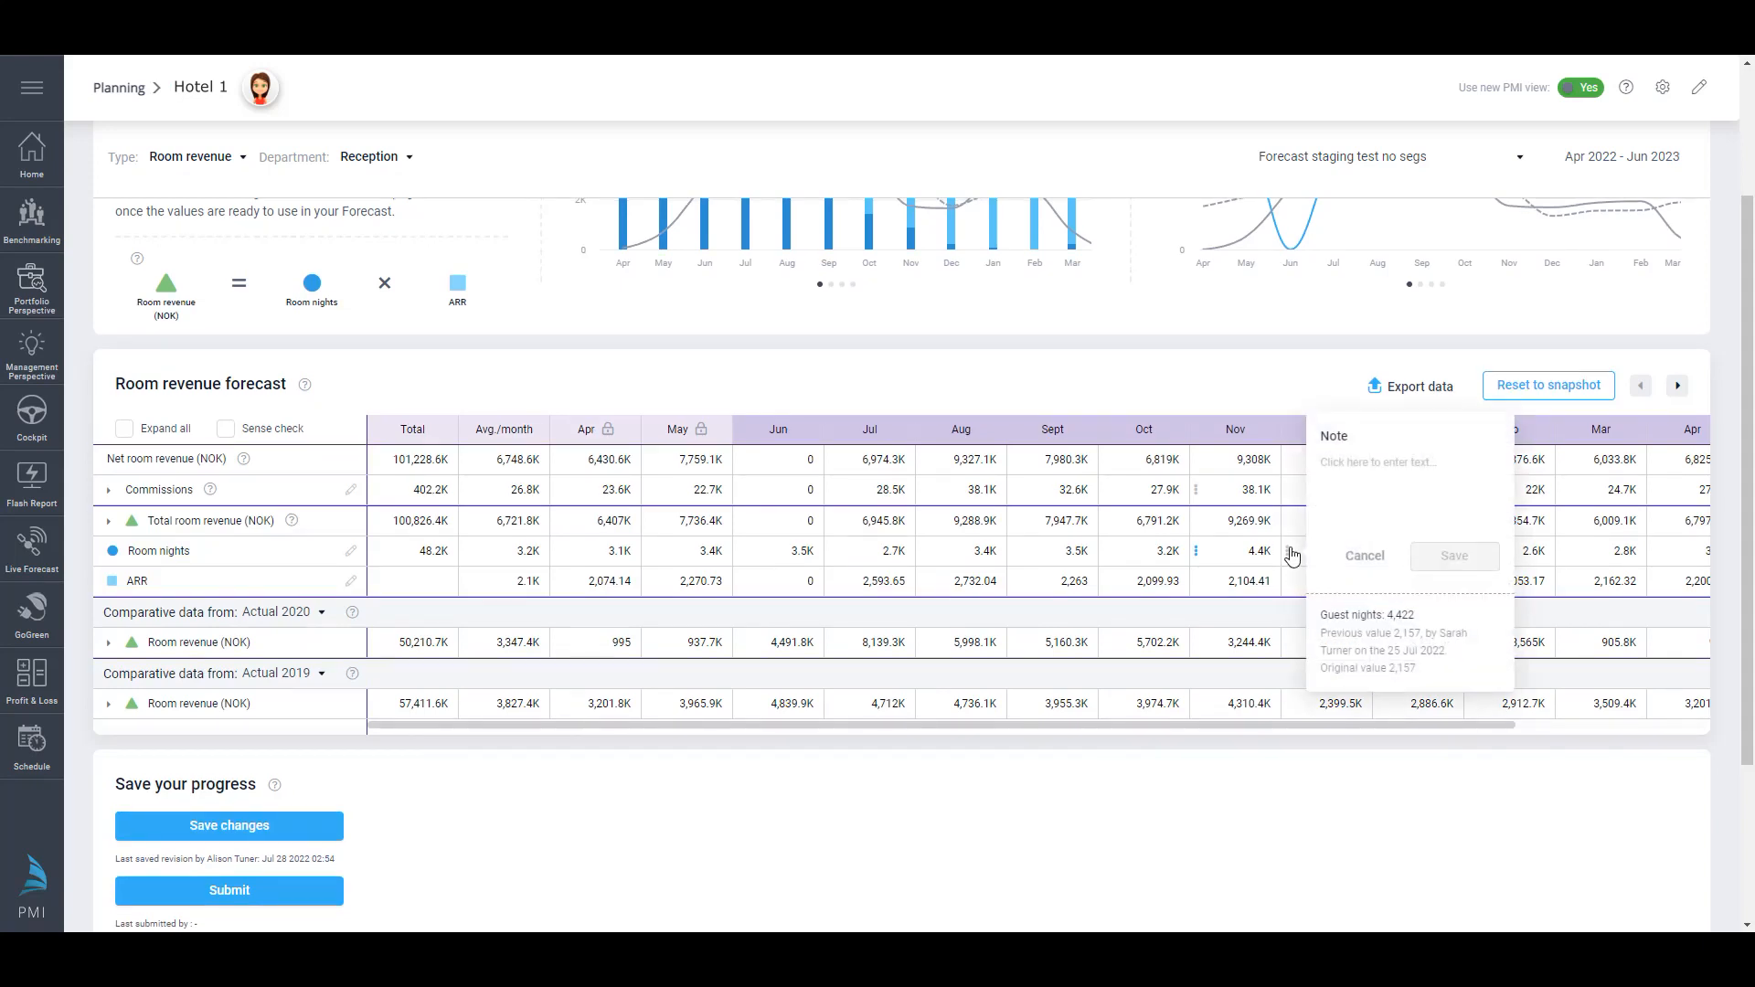
text(explain)
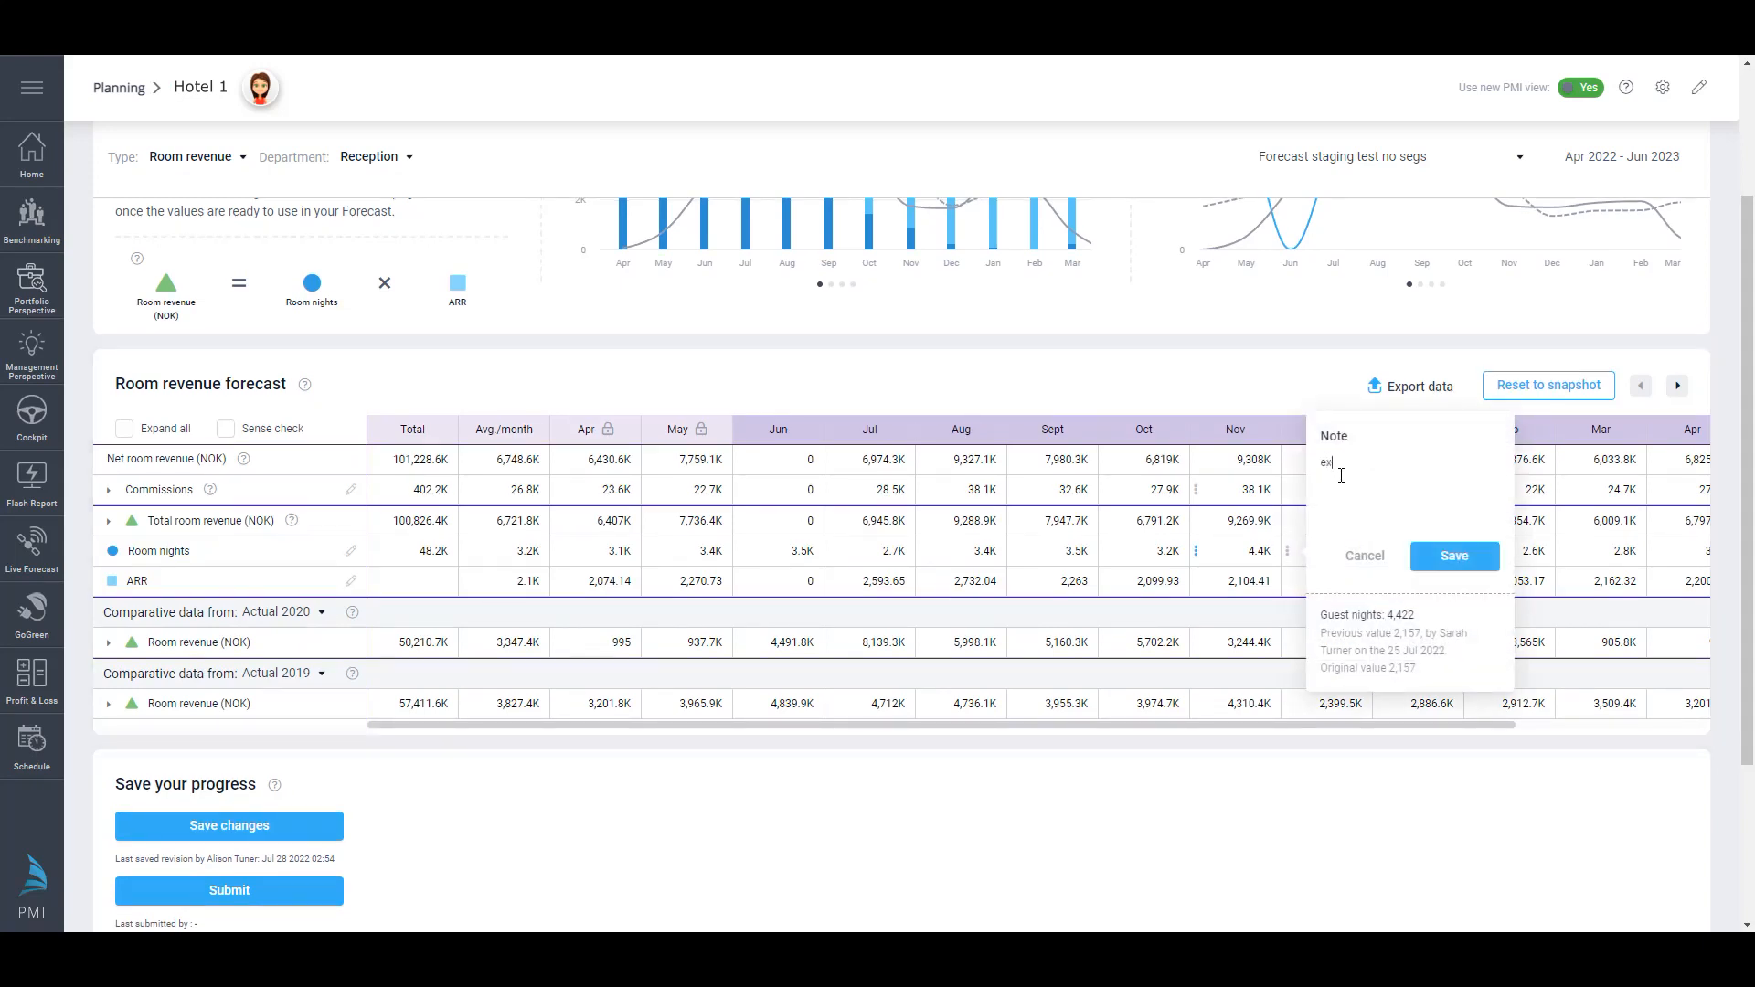
click(1455, 558)
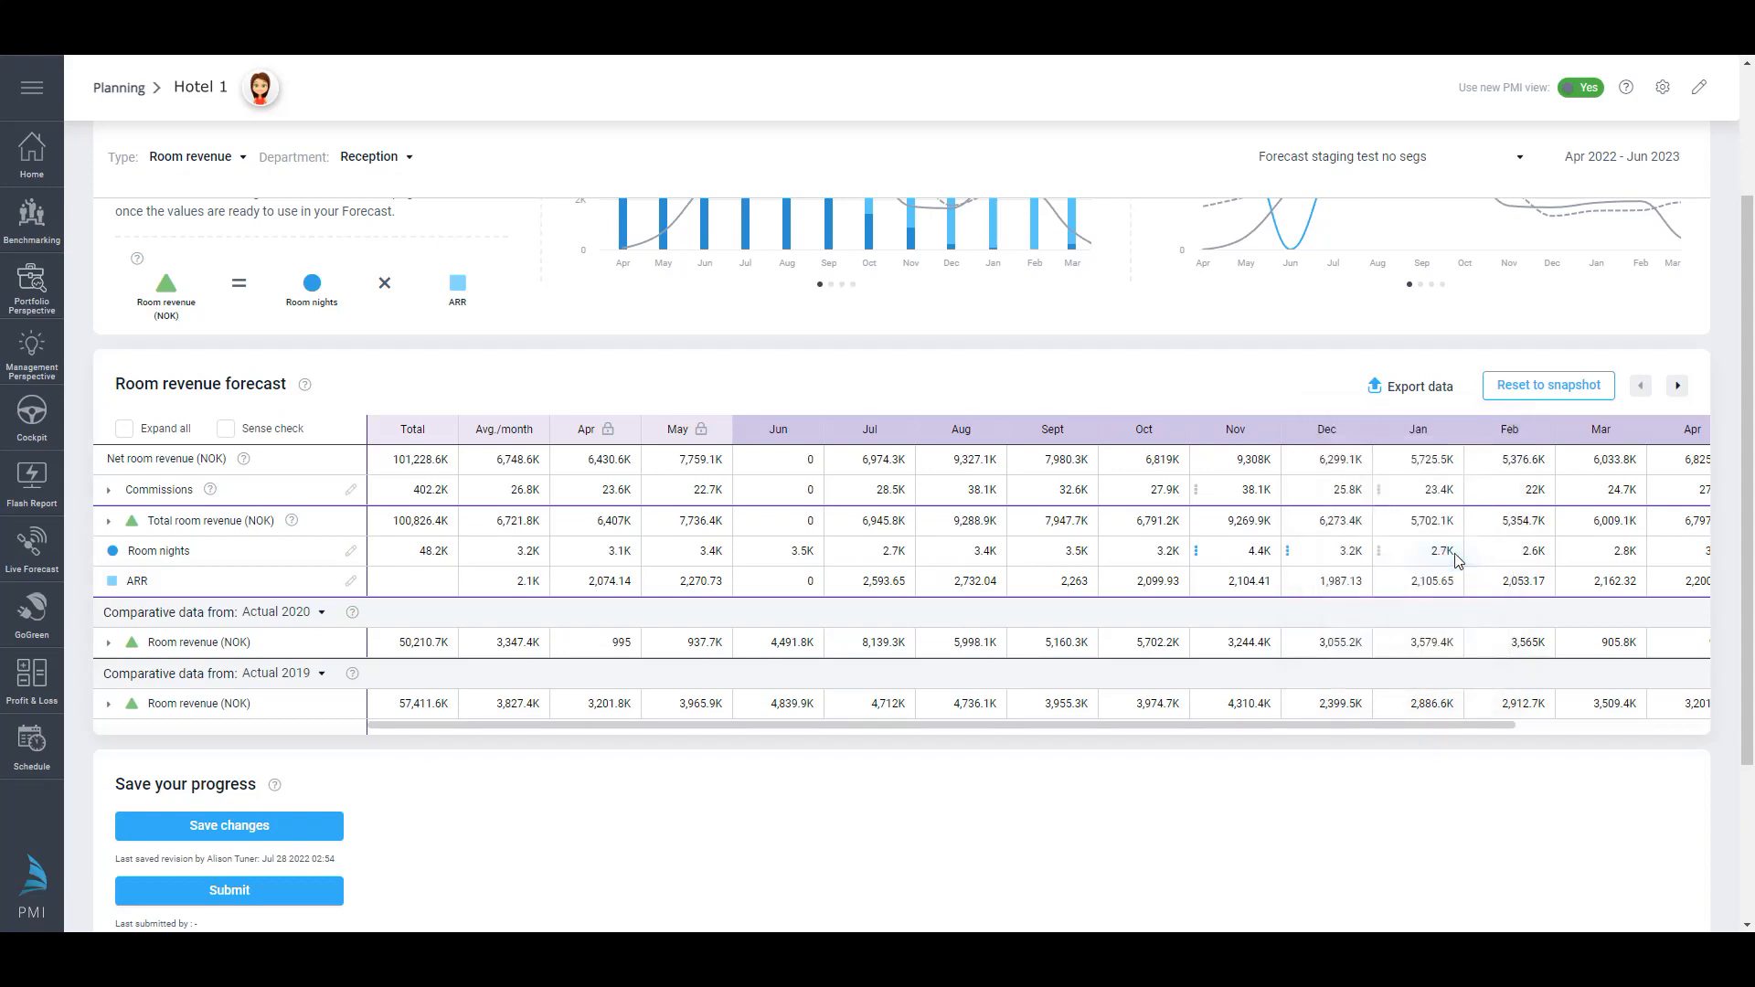
click(1290, 553)
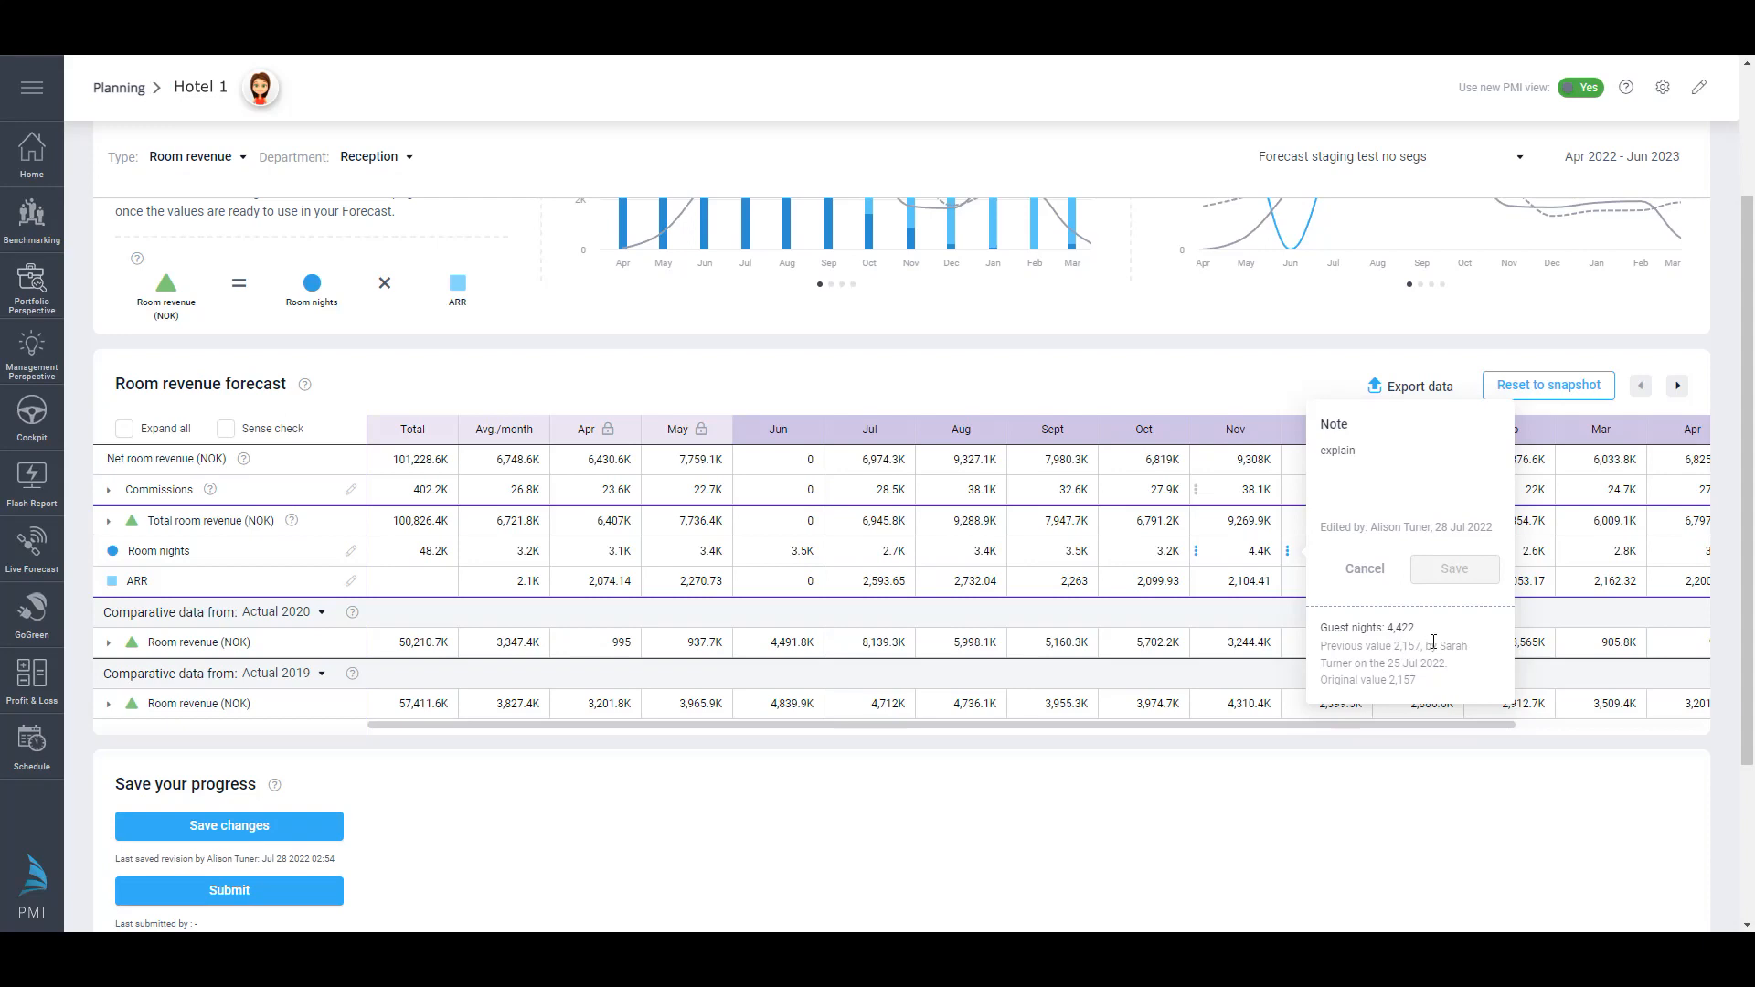
click(1355, 563)
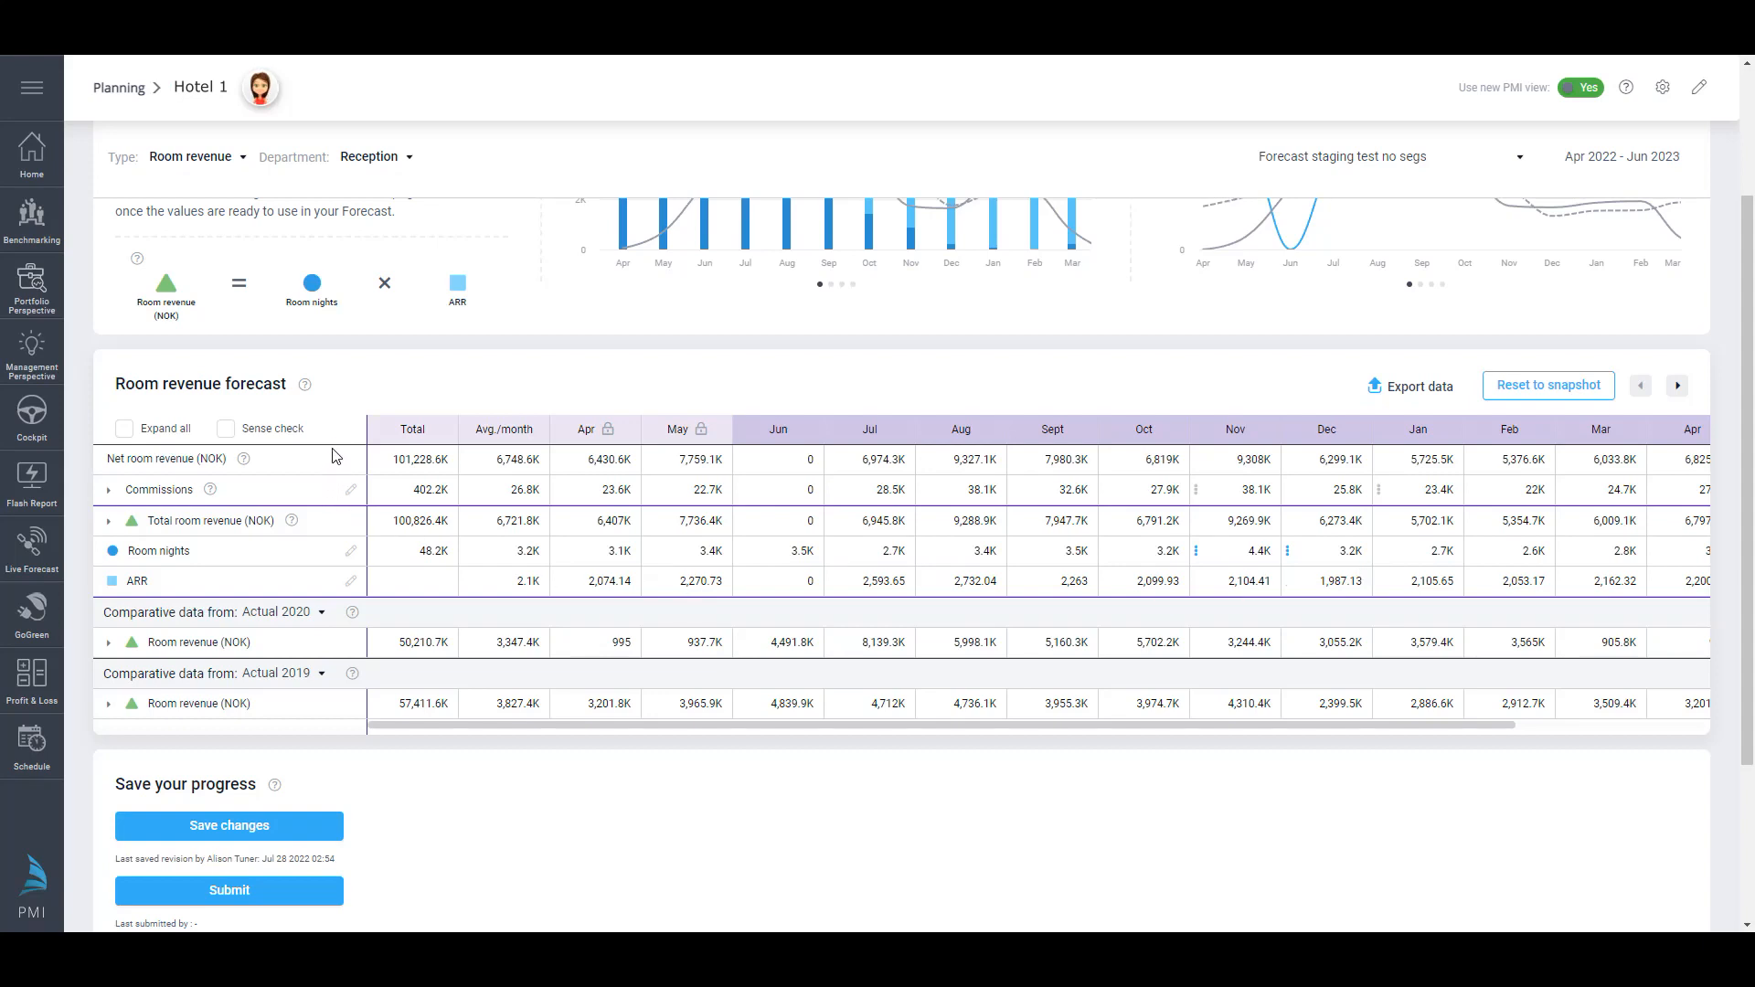
Step: Run the sense check on the forecast, examine the flagged August ARR and November commissions values, and switch the check off
click(226, 429)
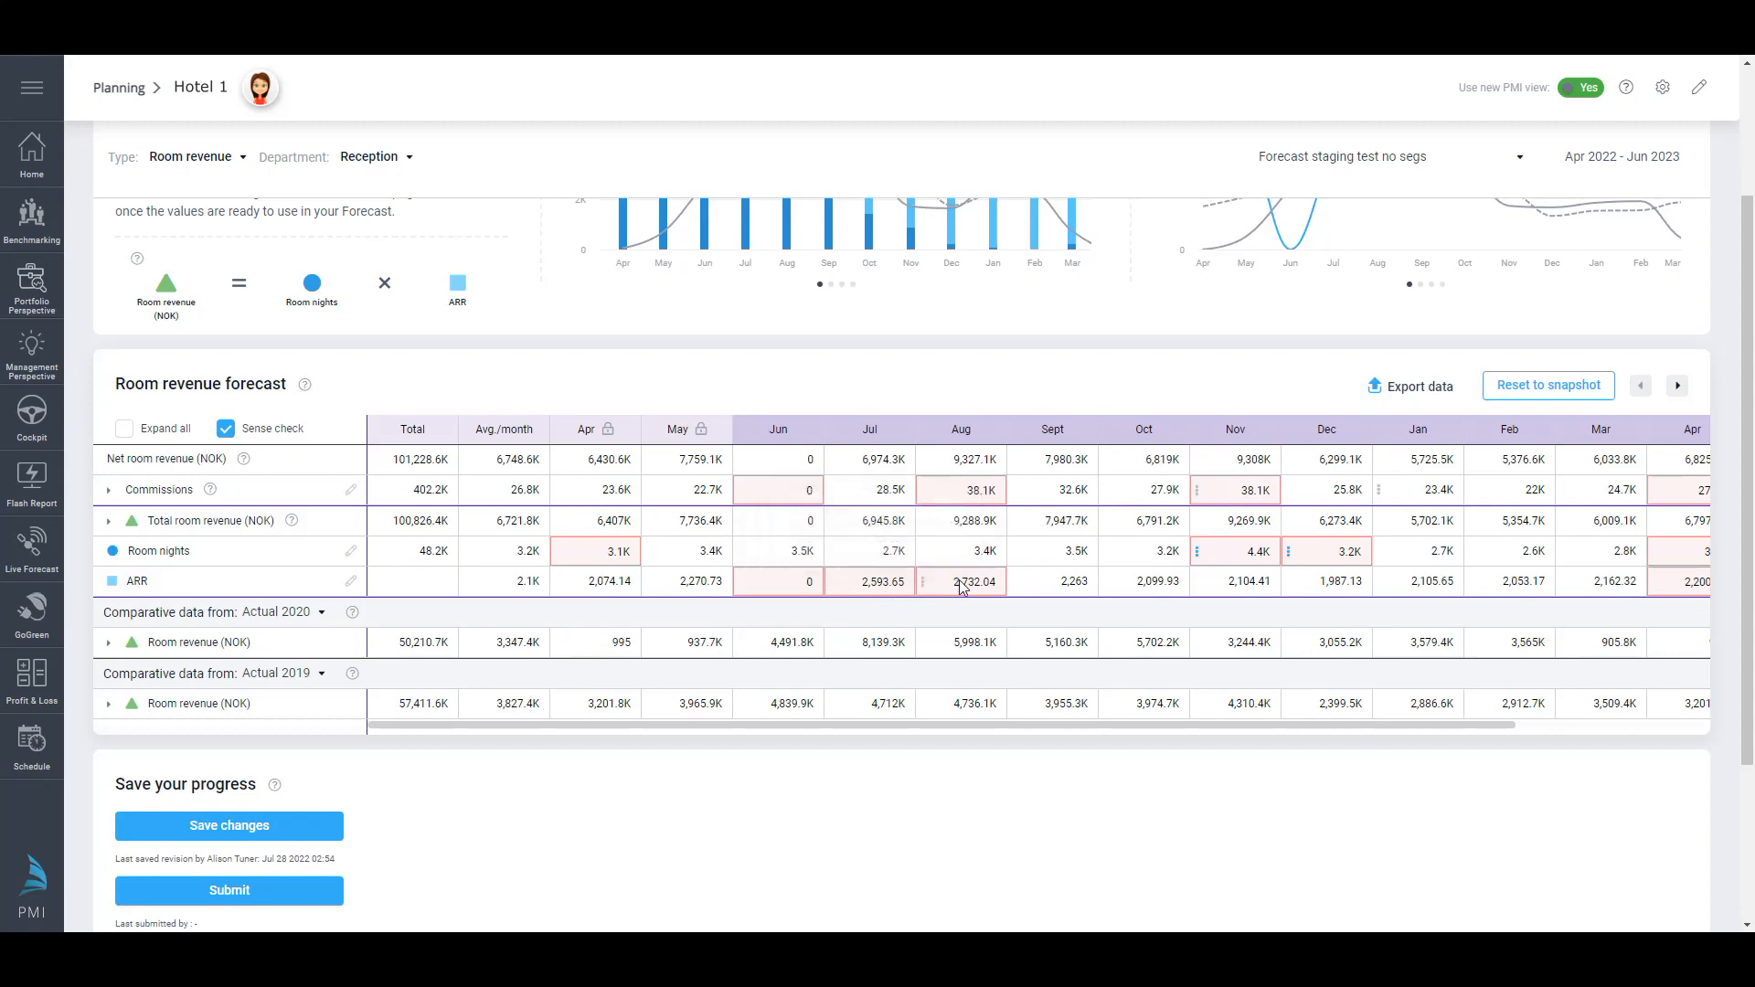
mouse_move(965, 588)
mouse_move(1235, 501)
click(226, 430)
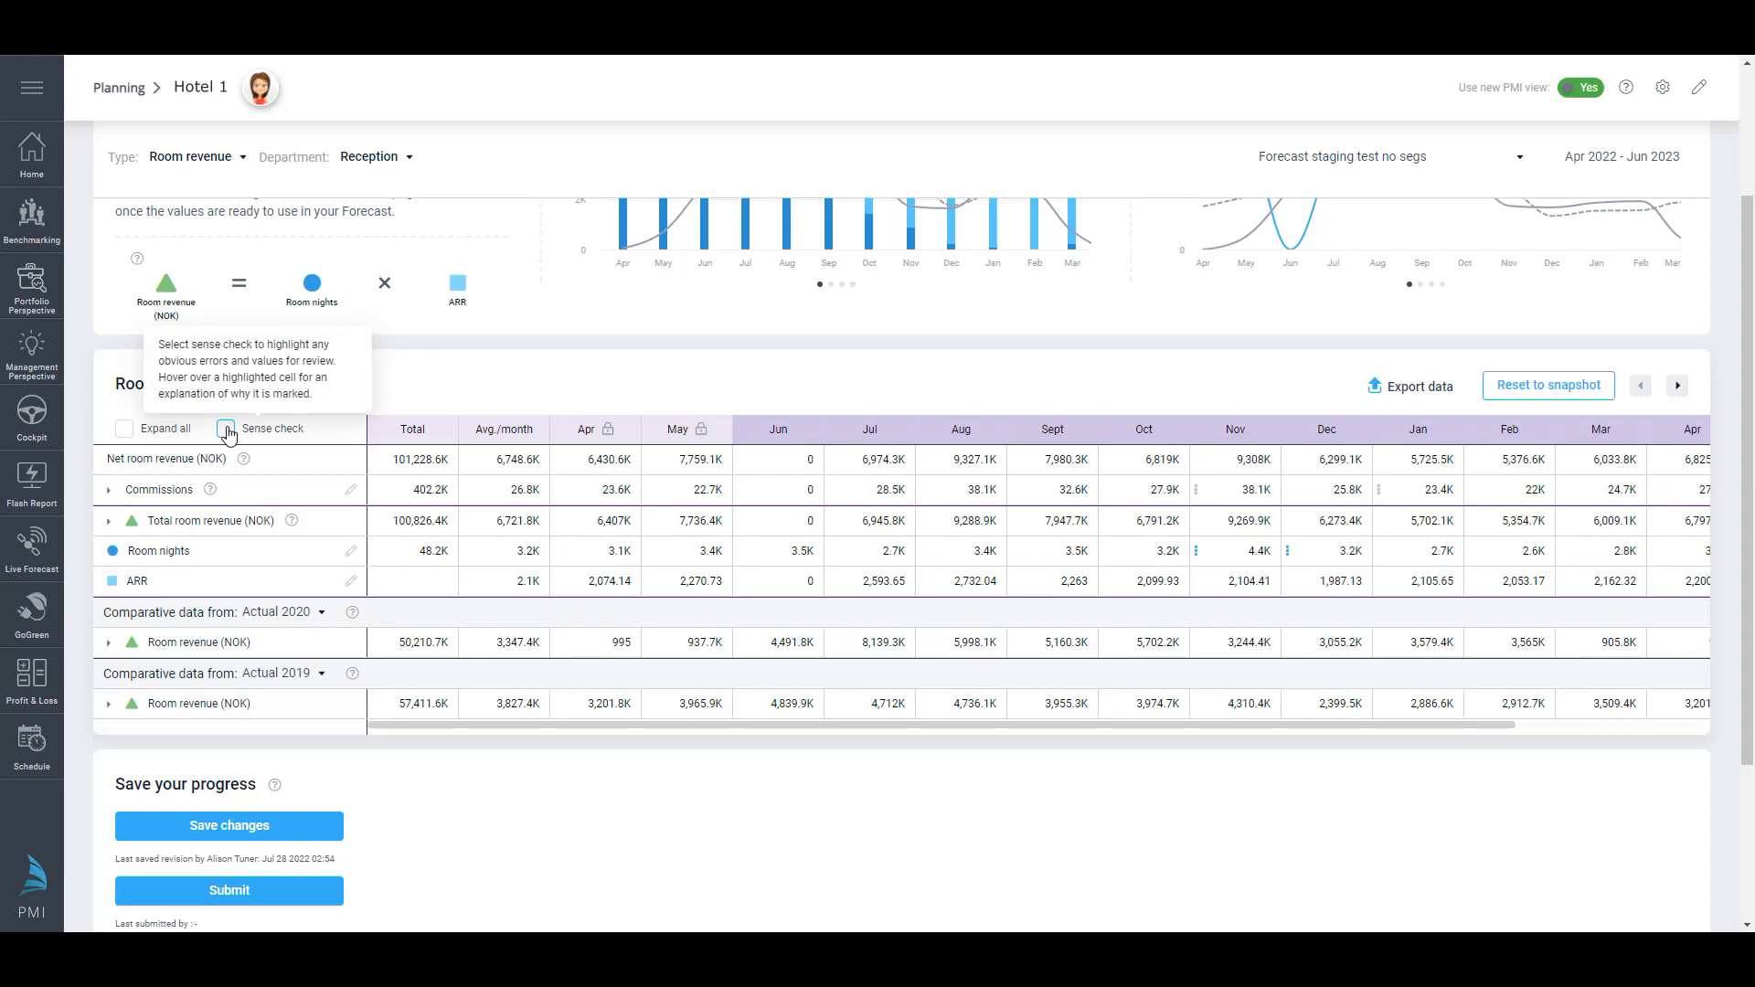
Step: Save the forecast changes, accepting the sense check warning, and turn the sense check highlighting off
click(263, 830)
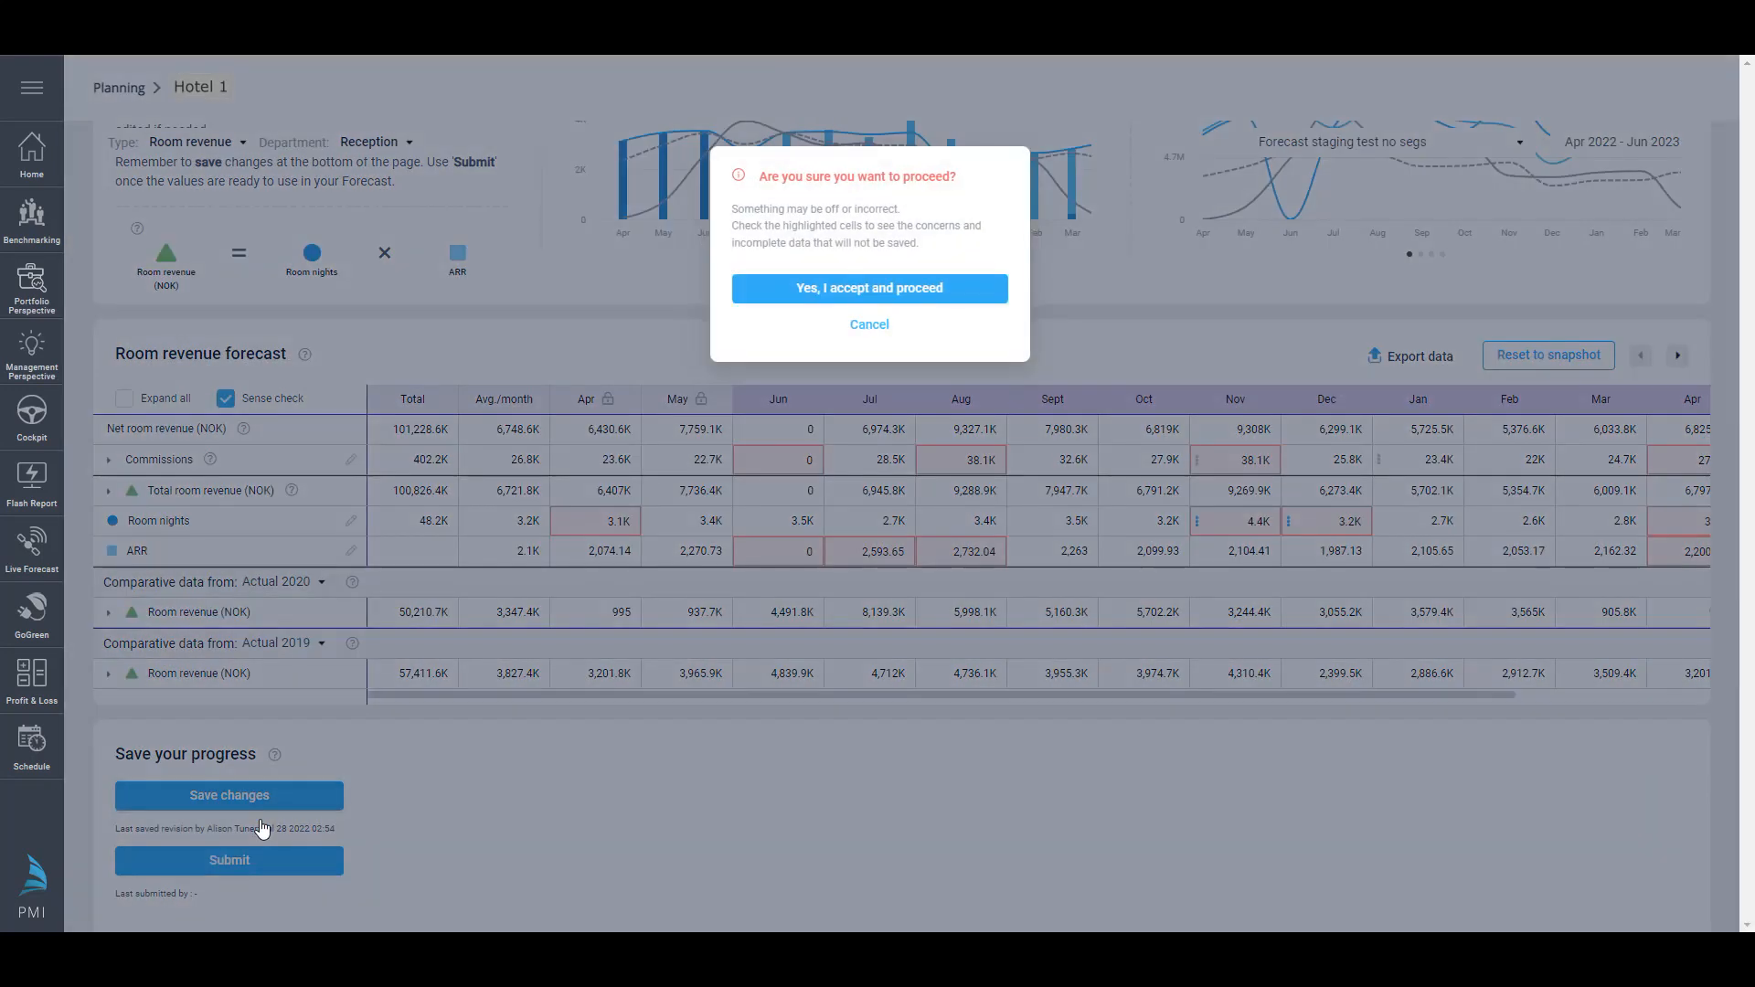
click(826, 288)
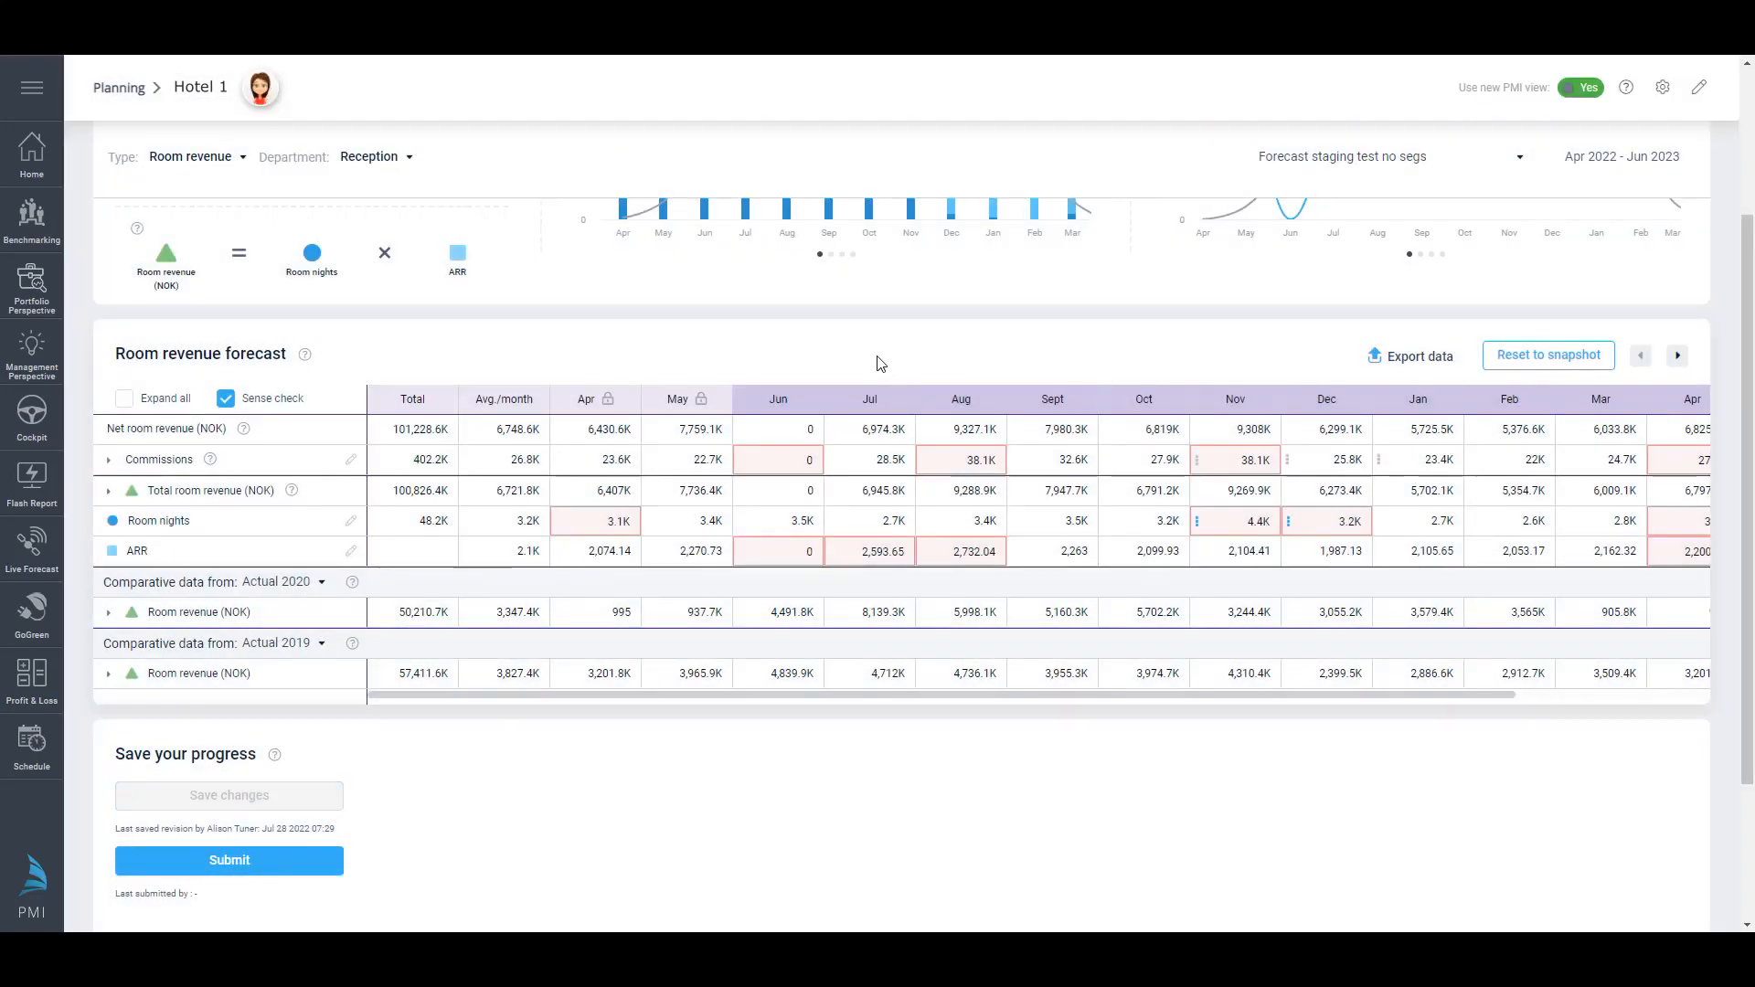
click(225, 400)
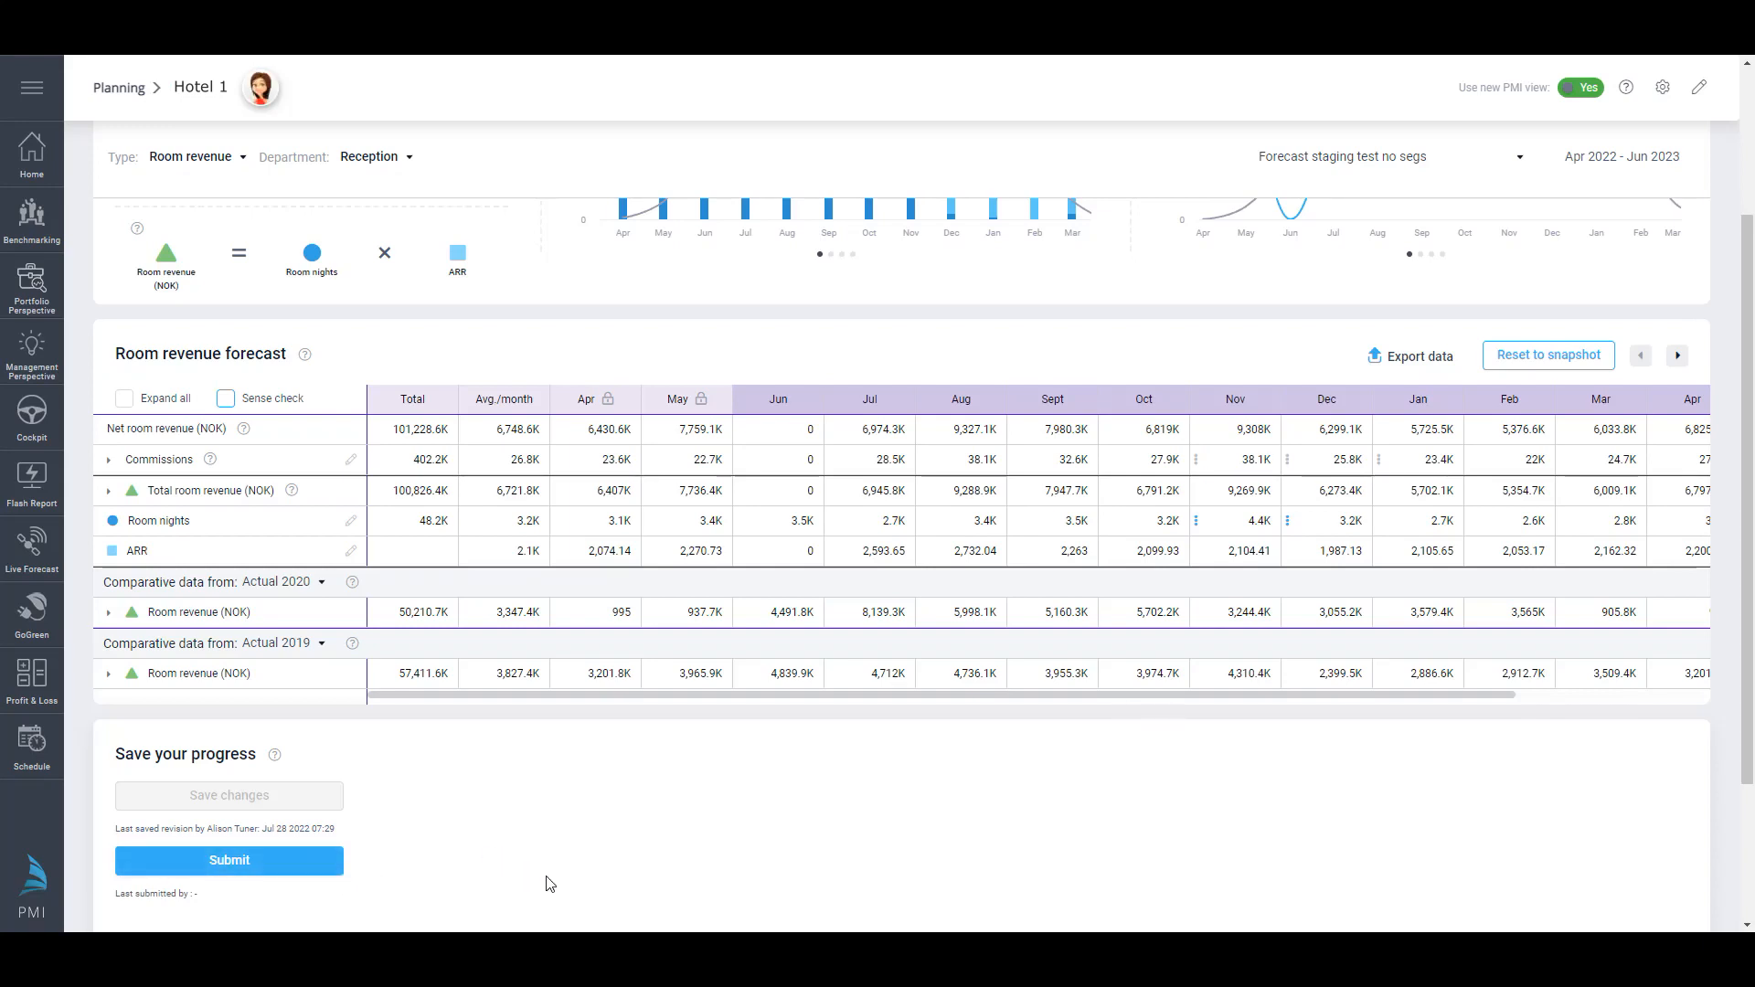
drag(512, 880, 435, 917)
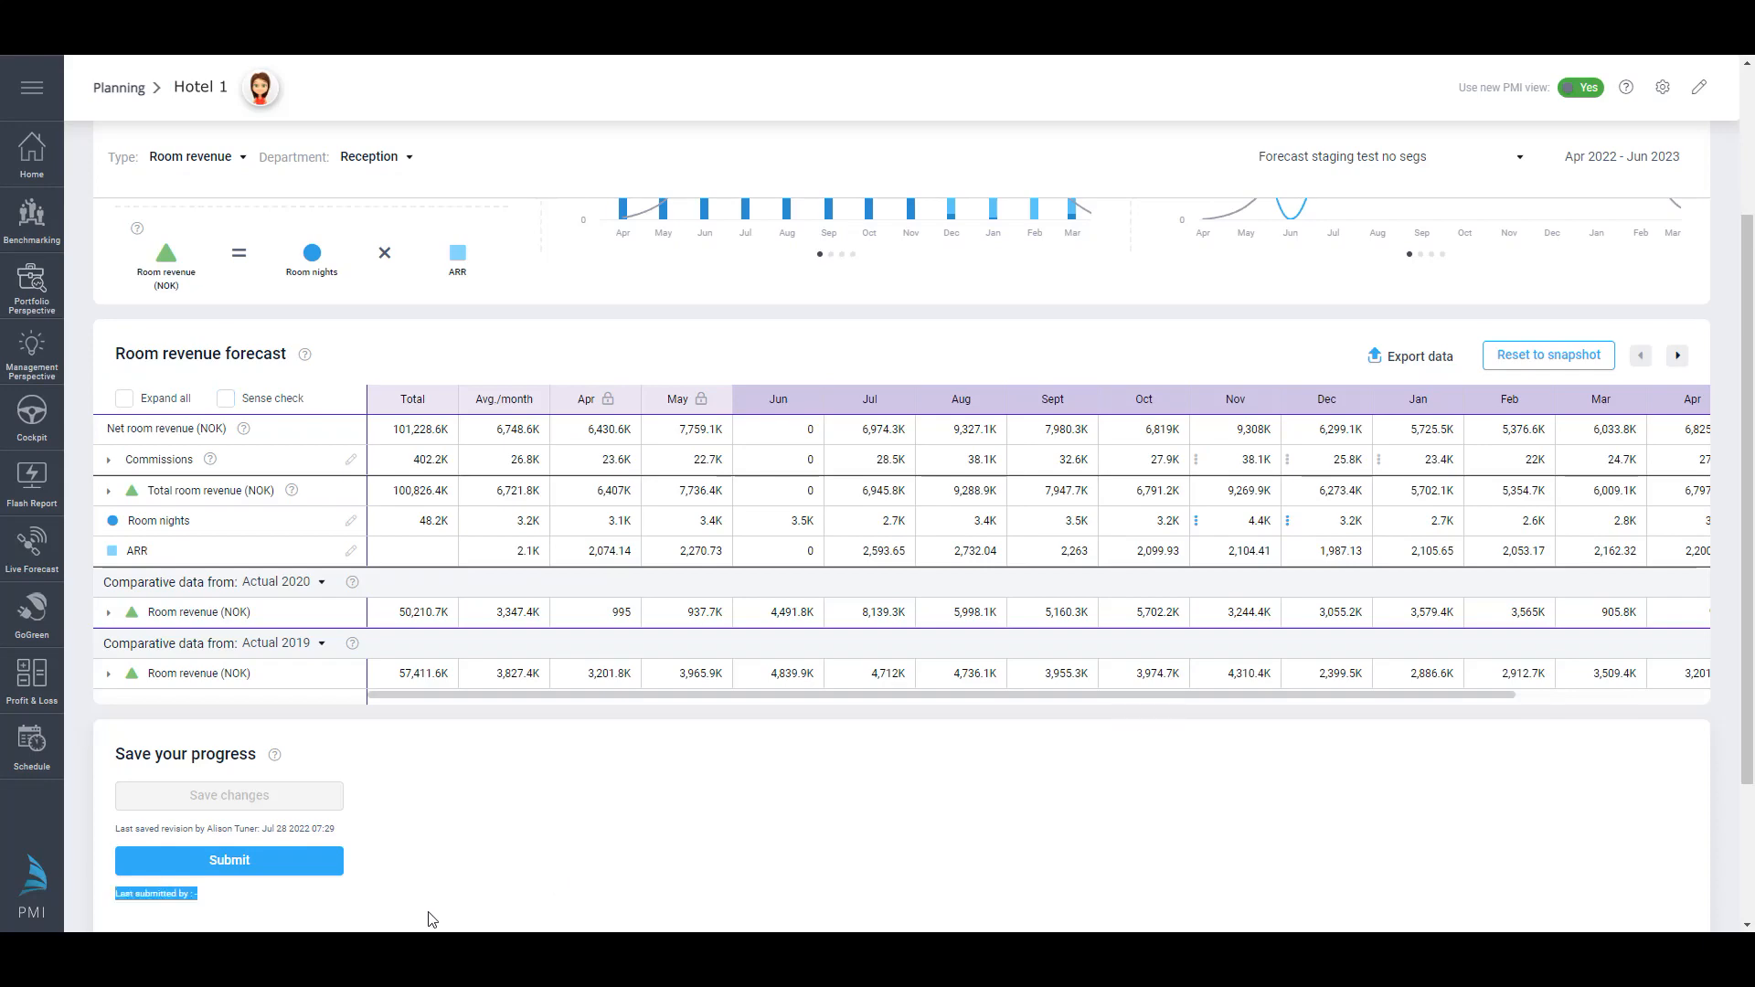
click(698, 870)
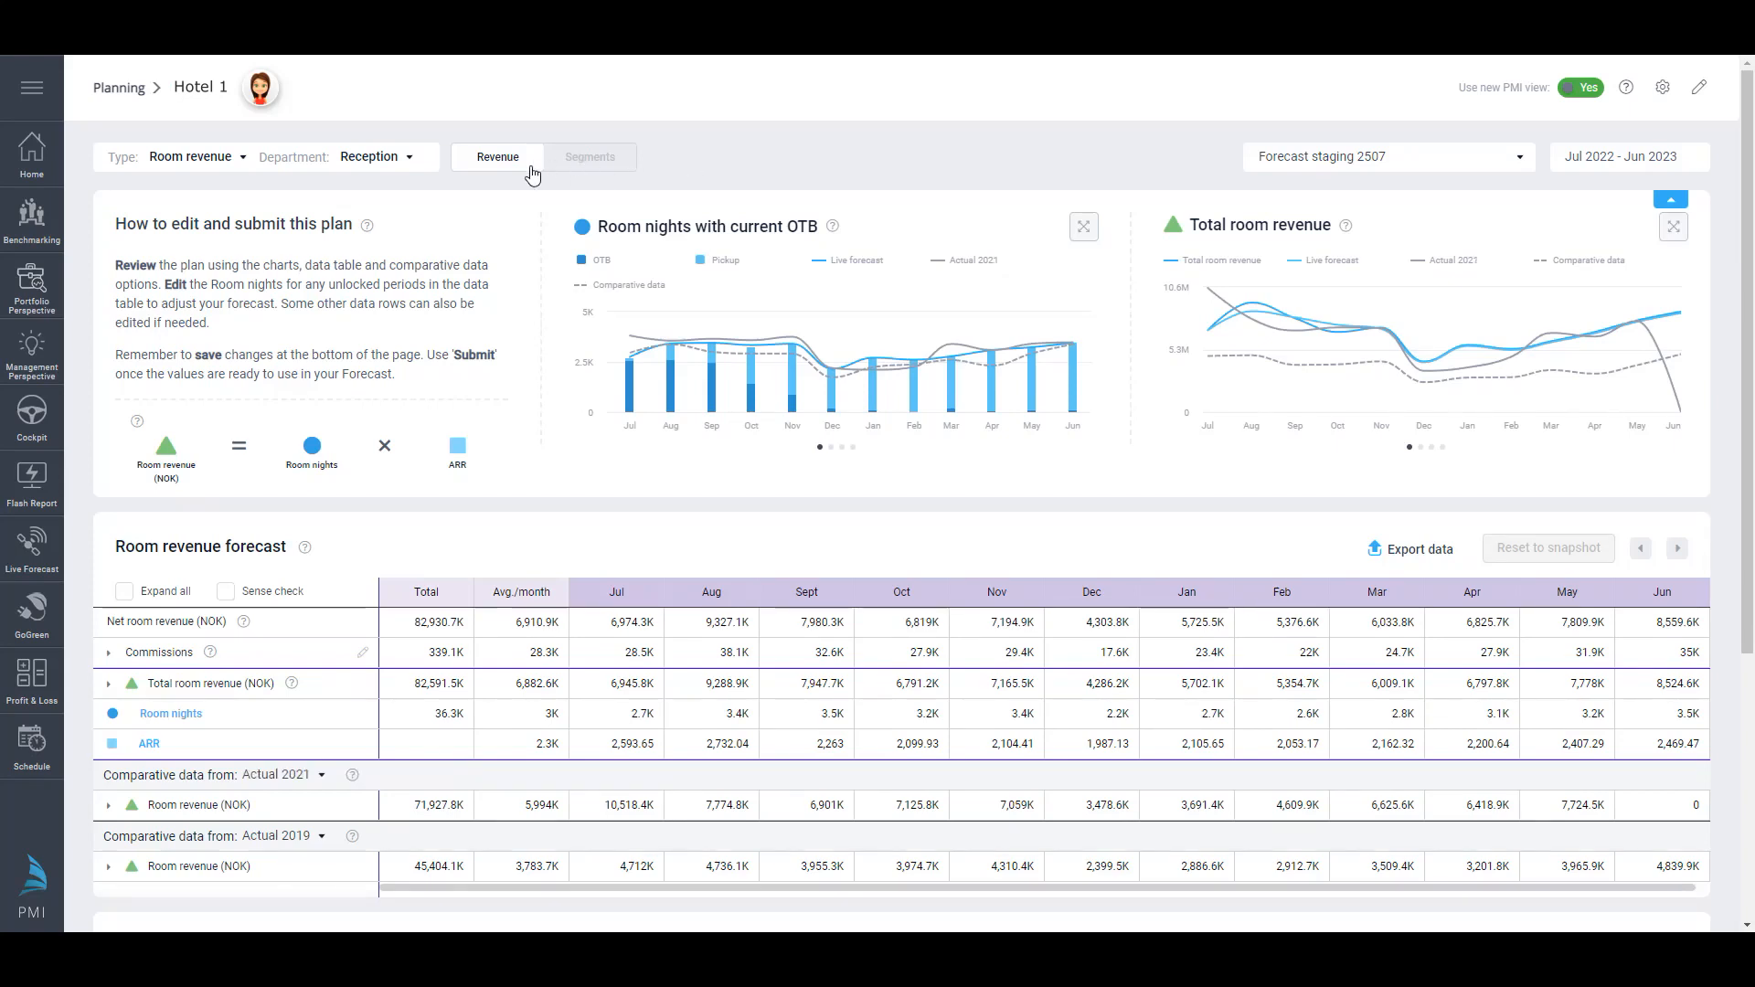
Step: Switch Forecast staging 2507 to the segment view and expand the Unallocated group and its Business rooms revenue
click(588, 172)
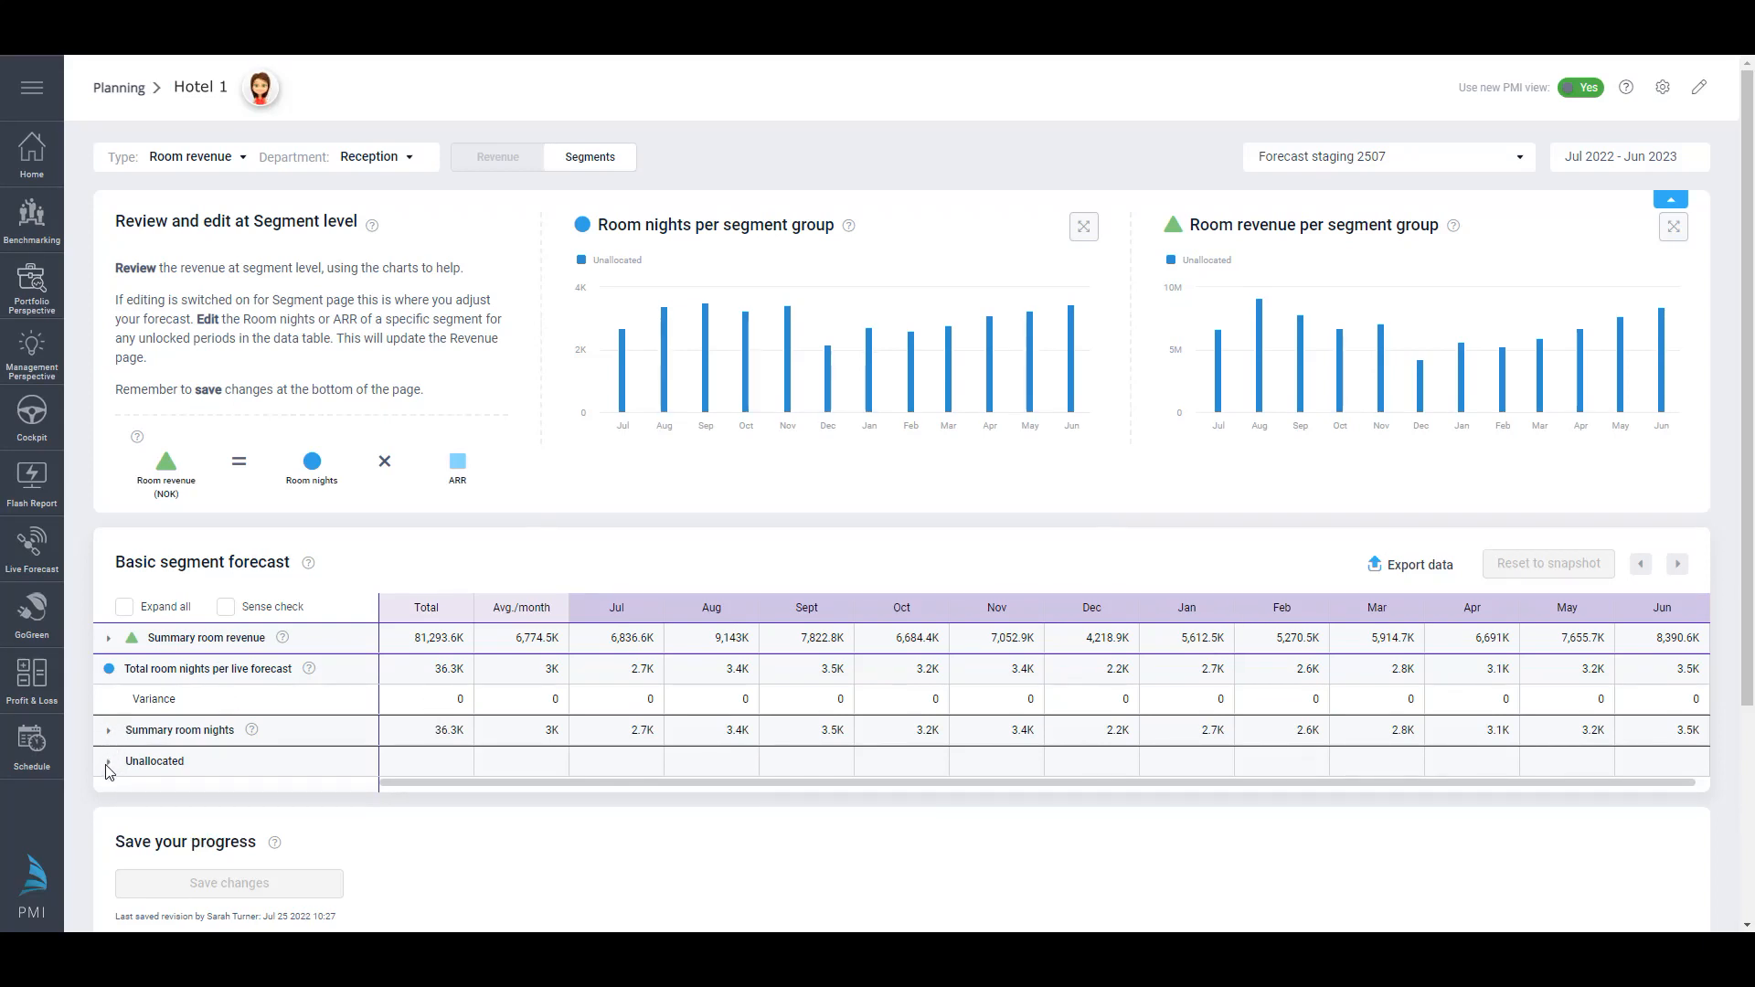
click(109, 764)
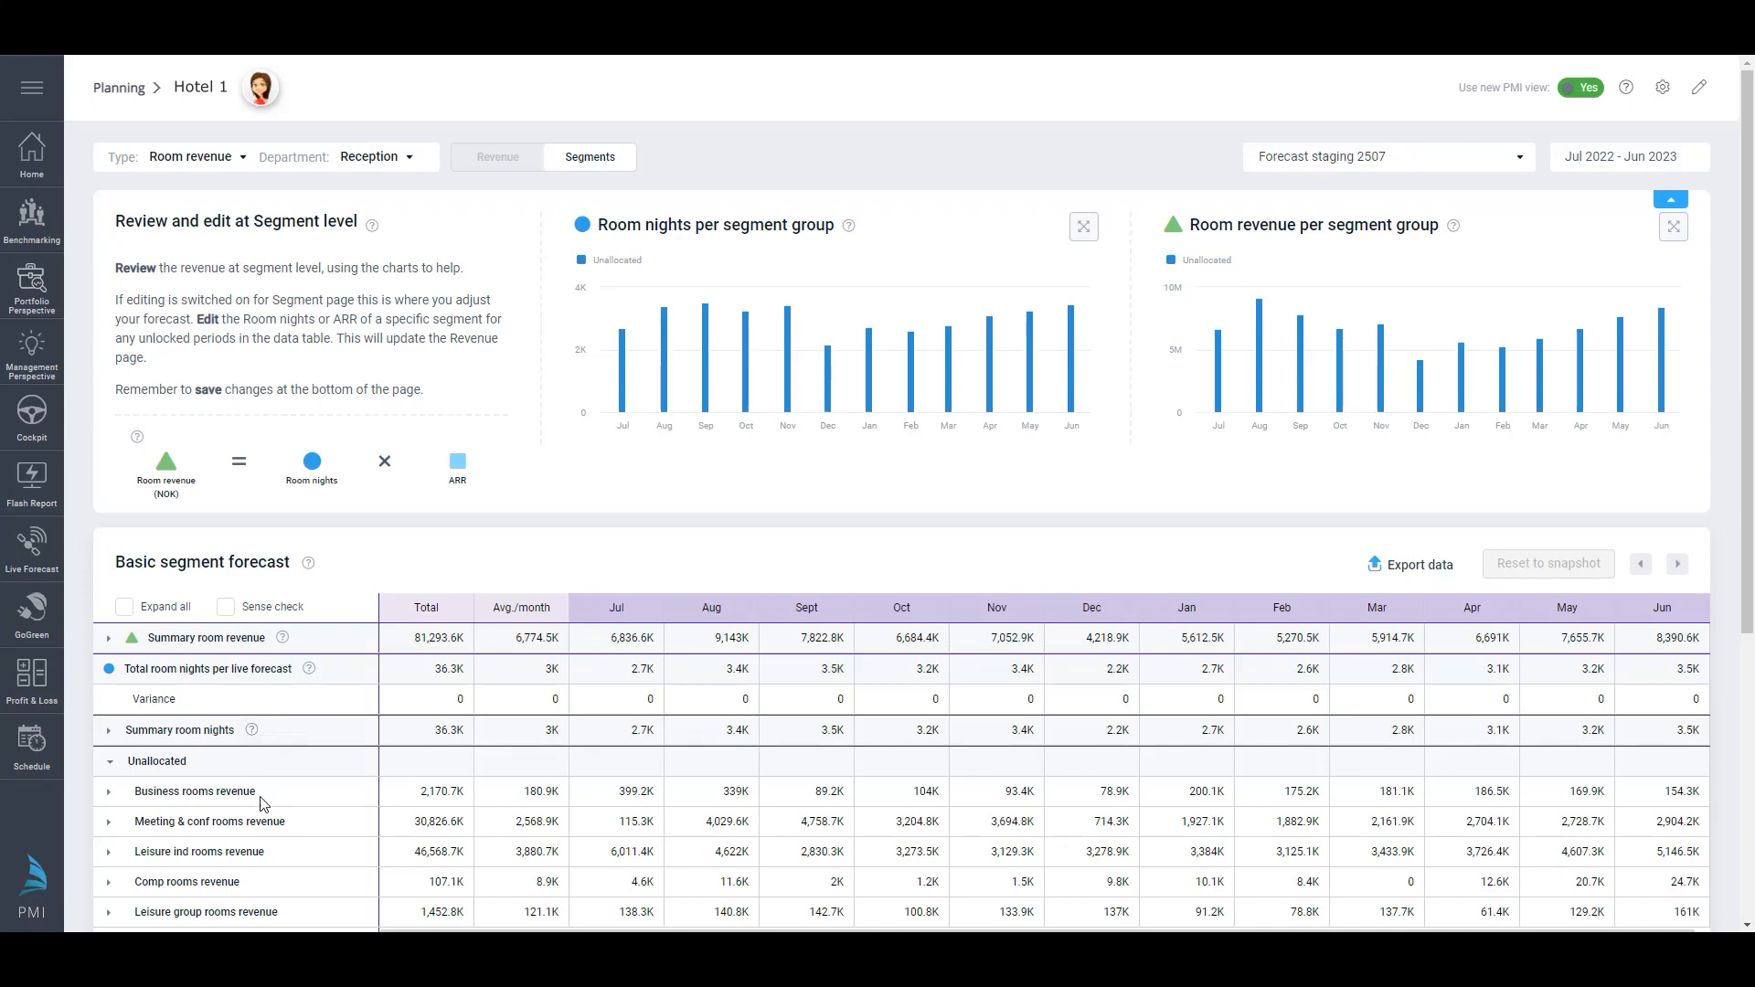
click(109, 793)
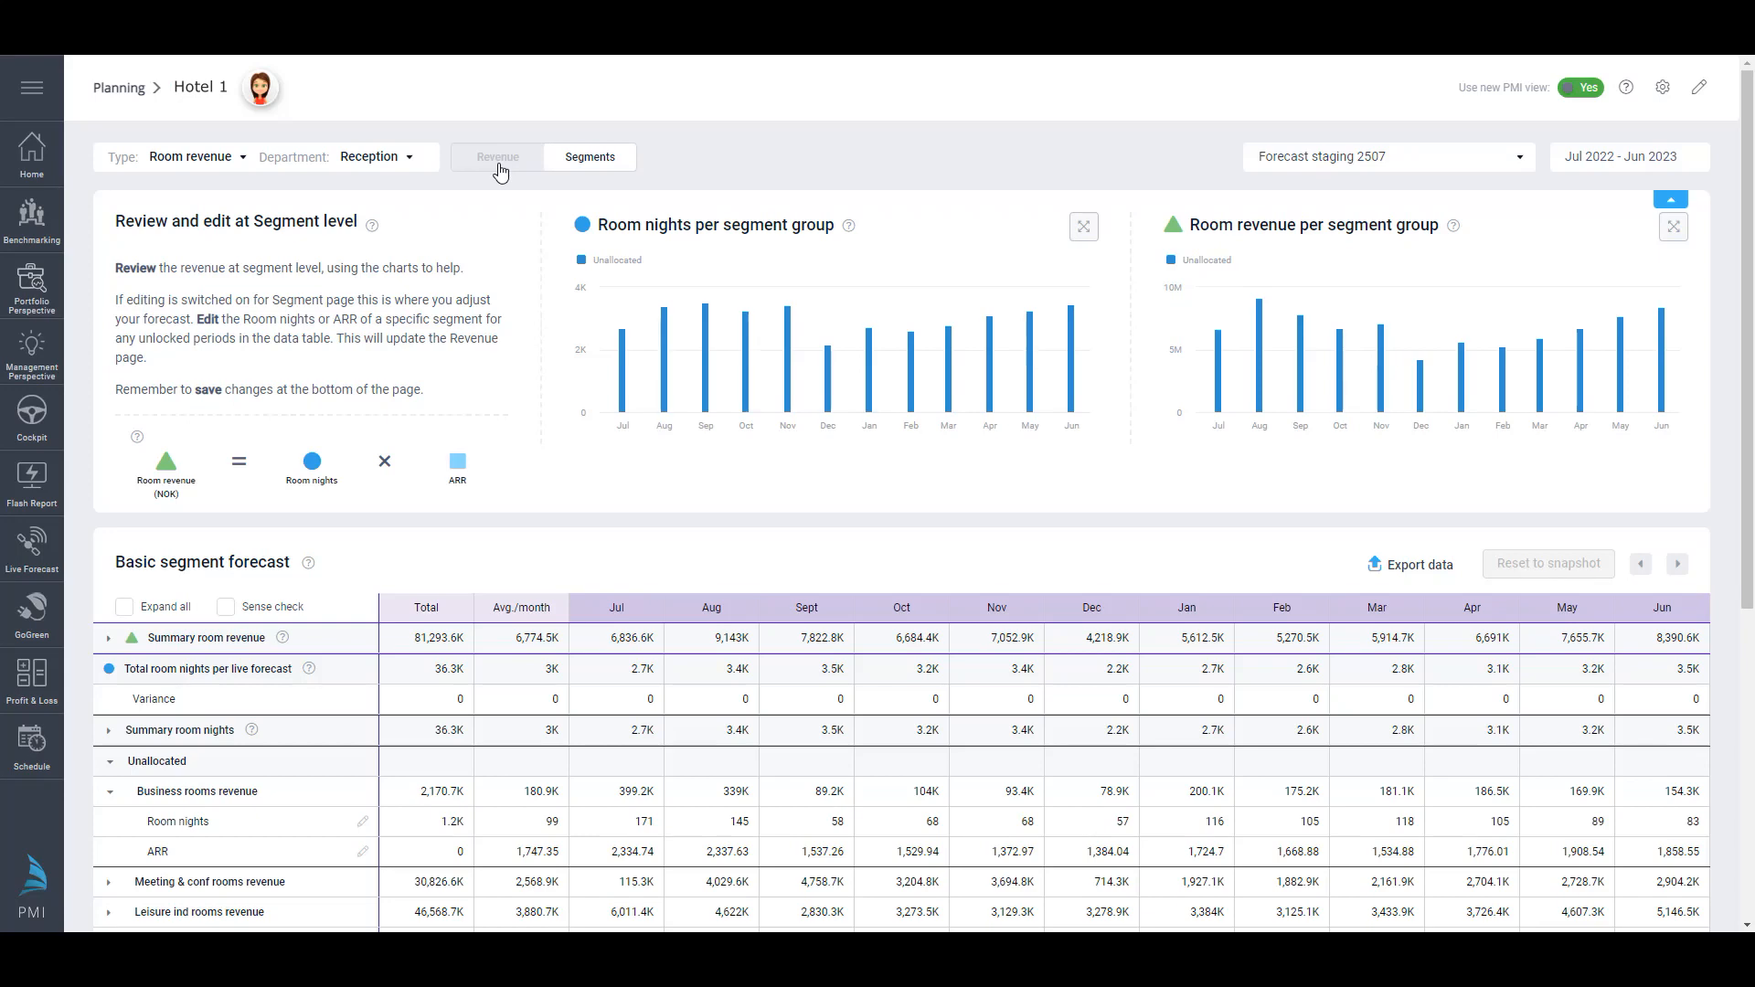
Step: Return to the revenue view of the plan and review its save and submit section
click(498, 157)
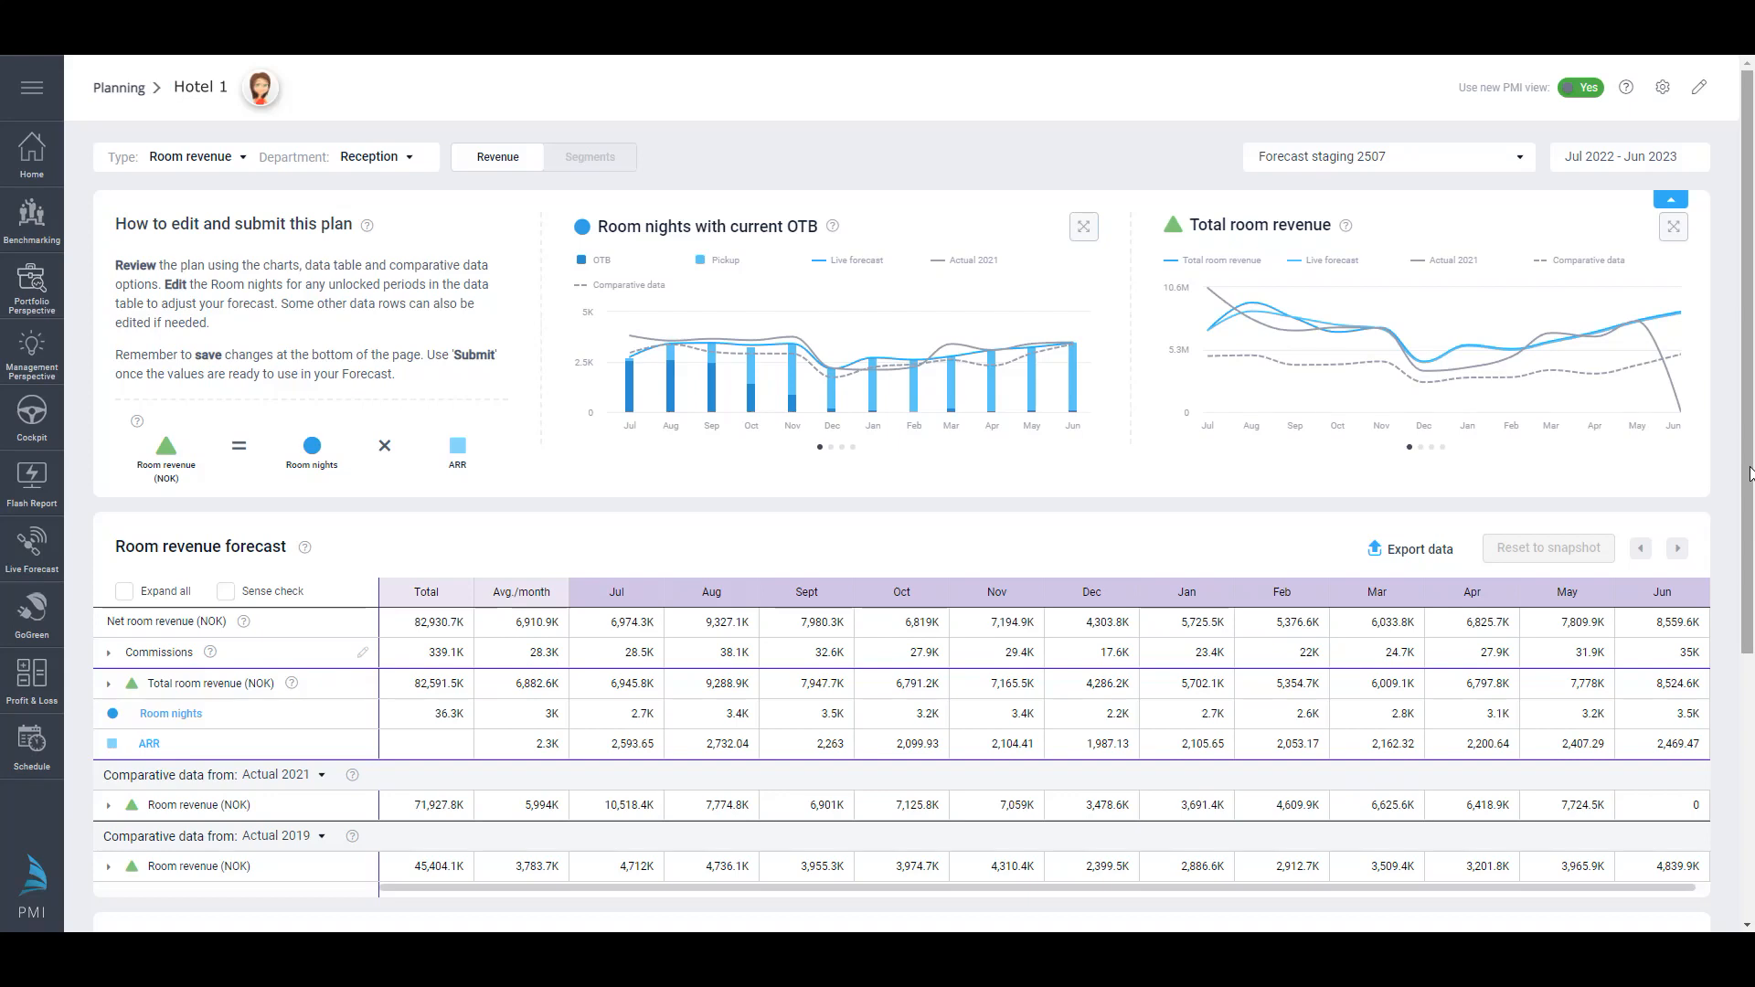
drag(1750, 474, 1751, 641)
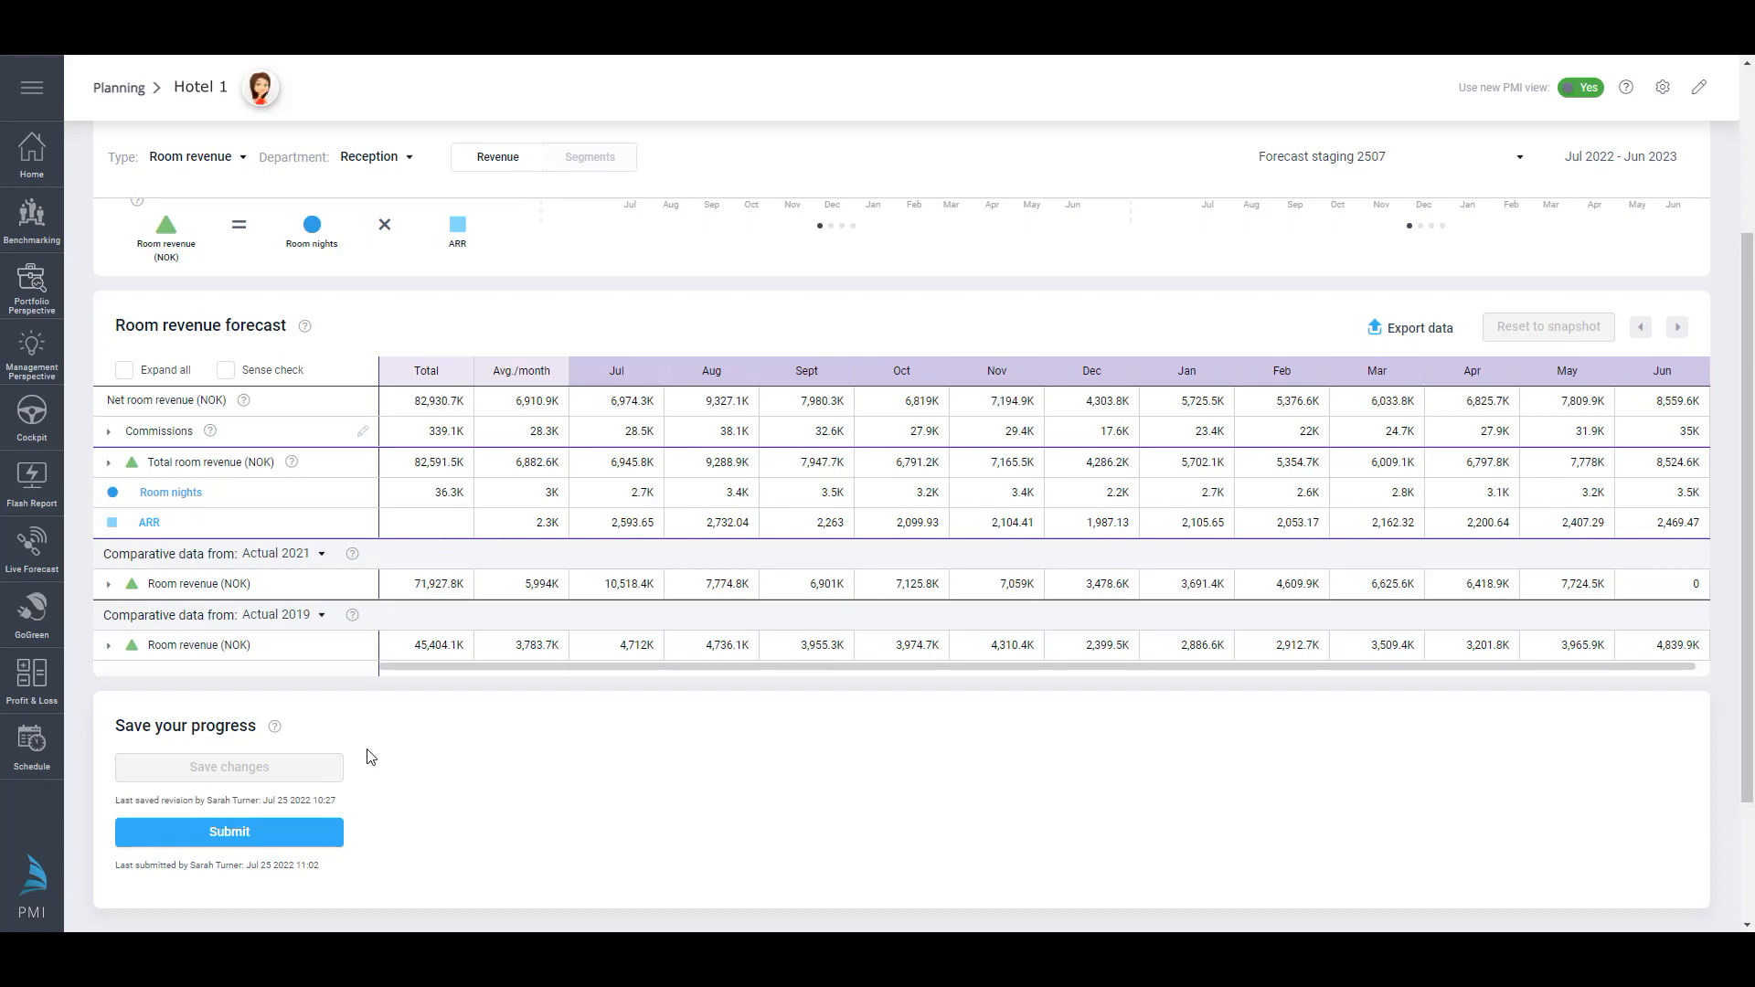
drag(1750, 512, 1746, 336)
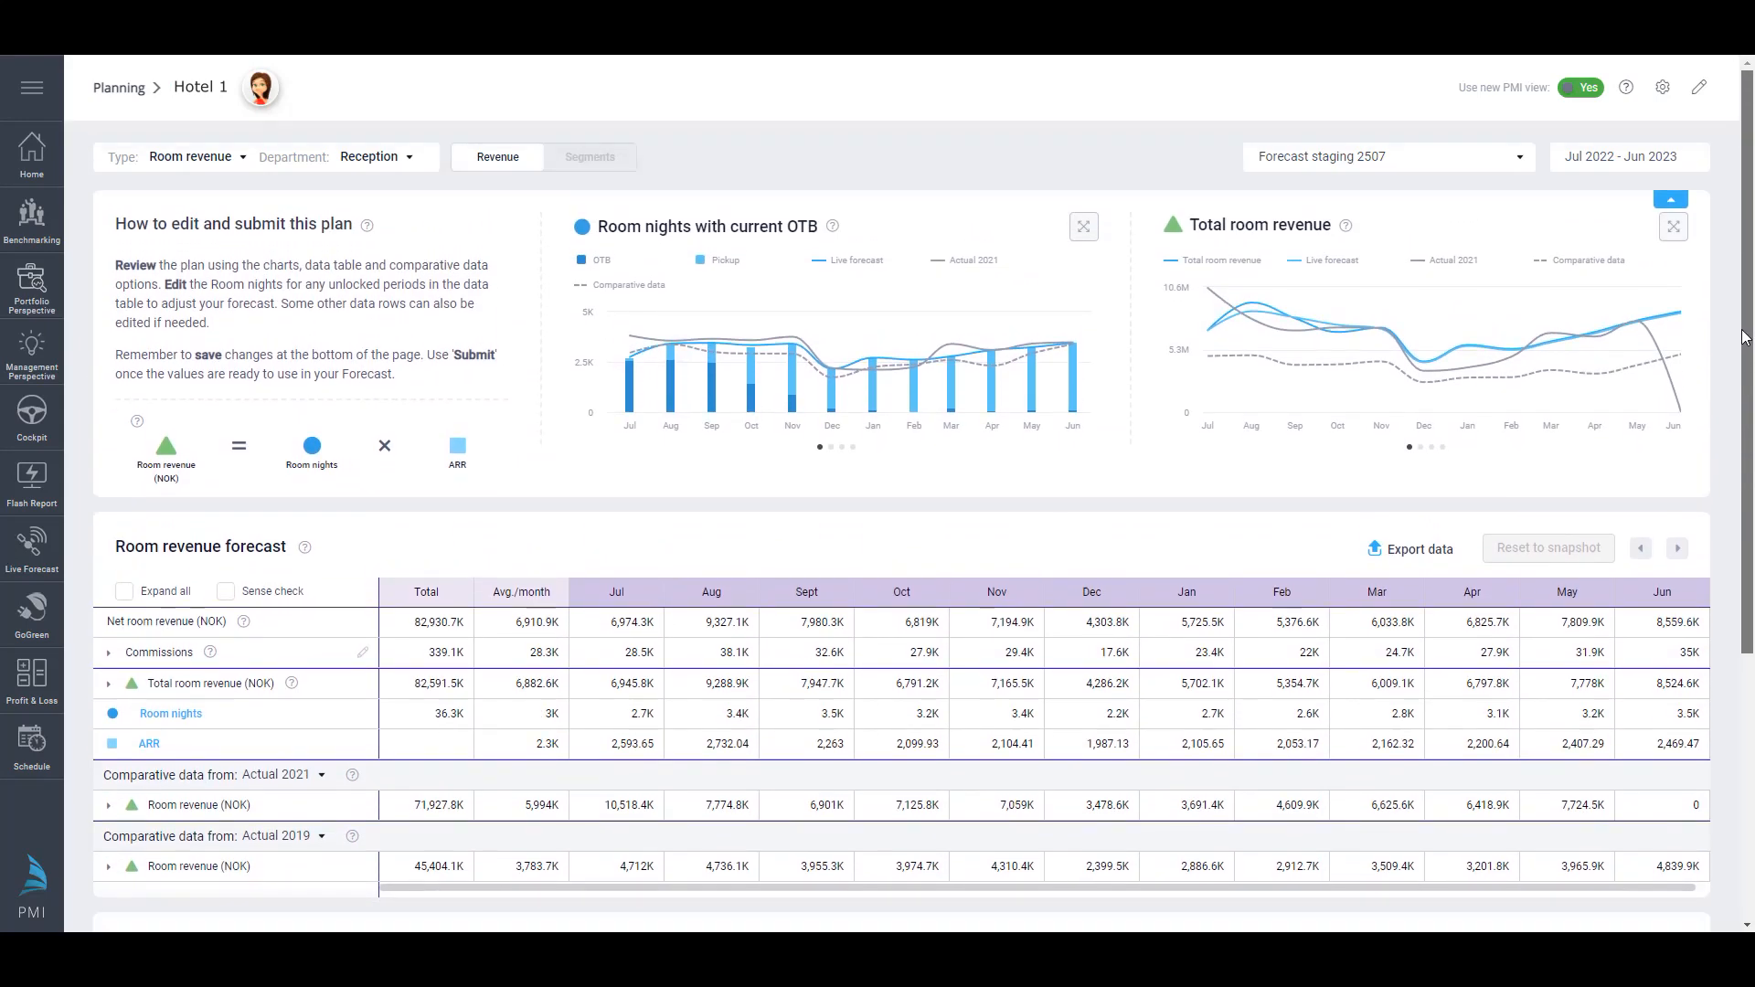